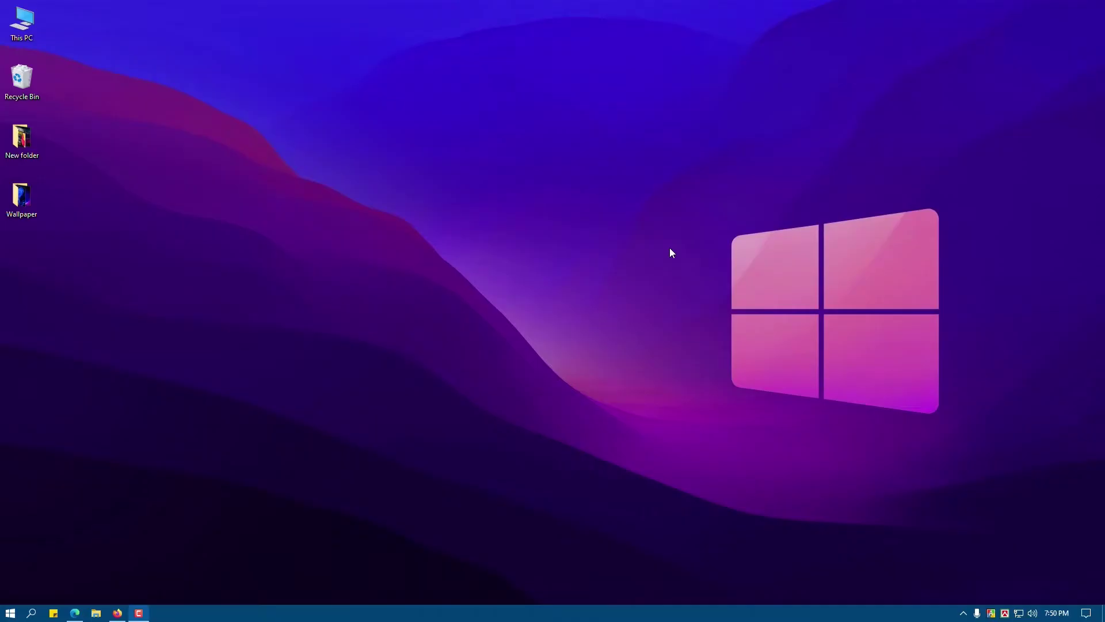
Open the Control Panel and bring up the advanced power settings of the Balanced power plan
{"action": "key", "text": "super+r"}
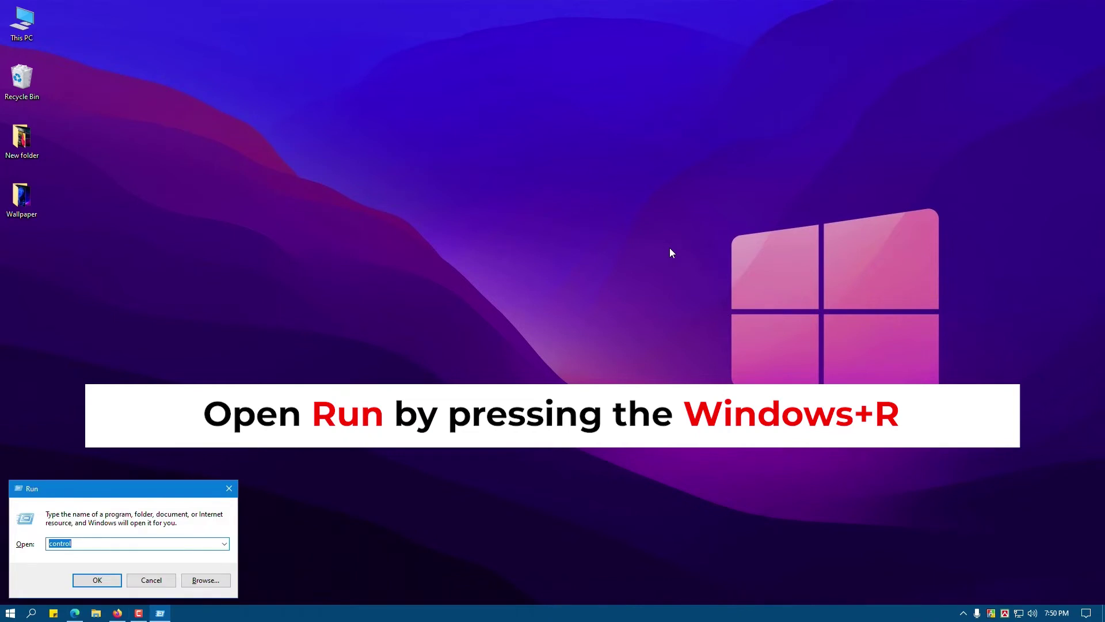
{"action": "type", "text": "control"}
{"action": "key", "text": "Return"}
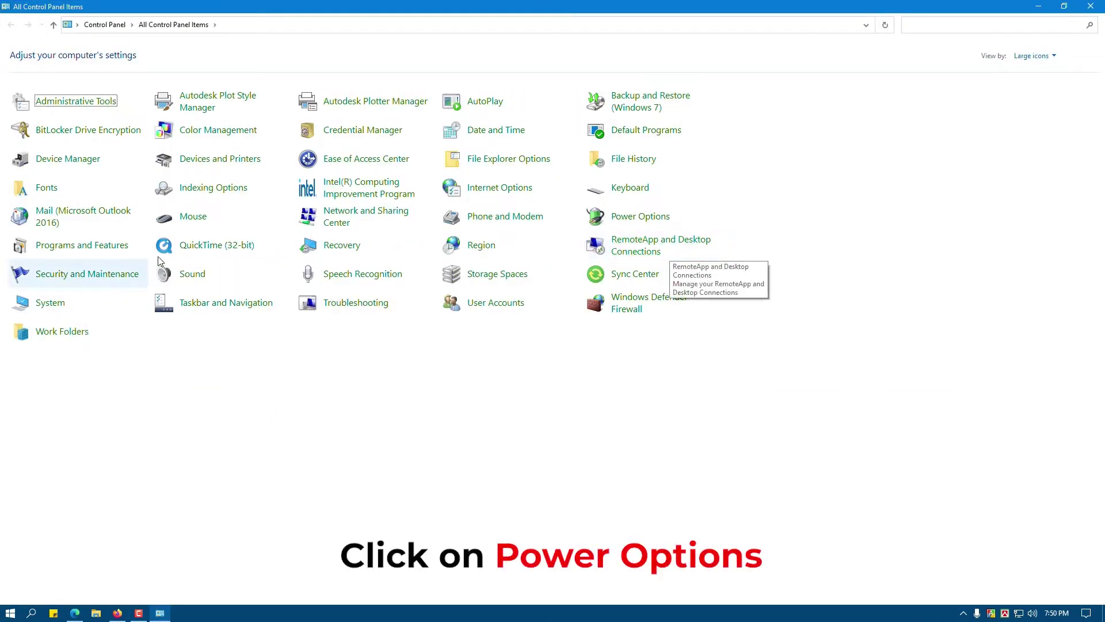
{"action": "left_click", "coordinate": [650, 220]}
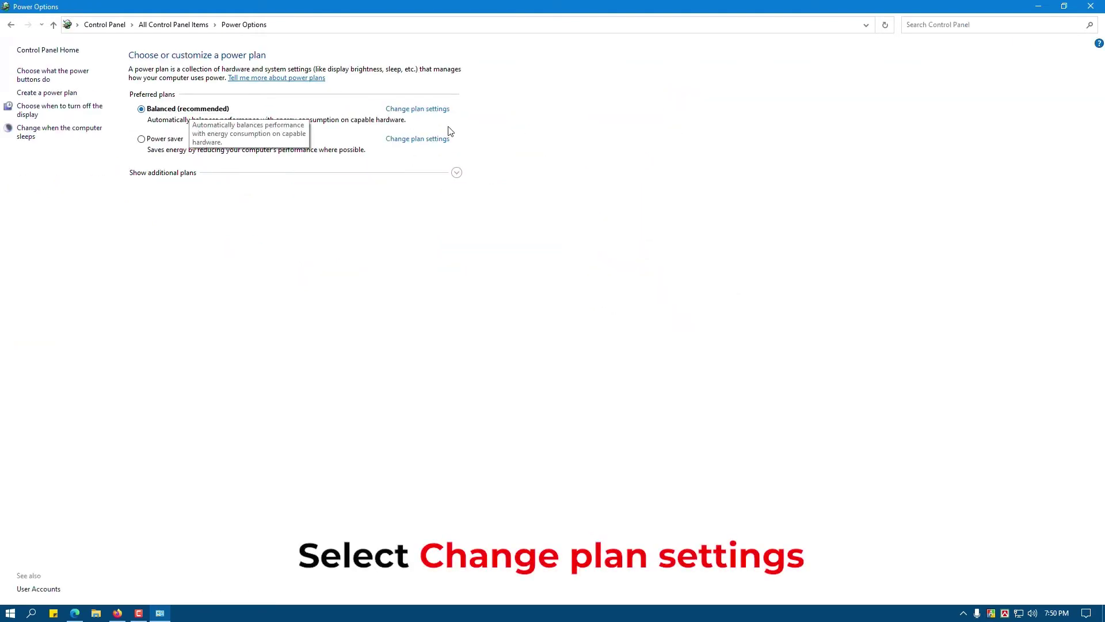
{"action": "left_click", "coordinate": [429, 109]}
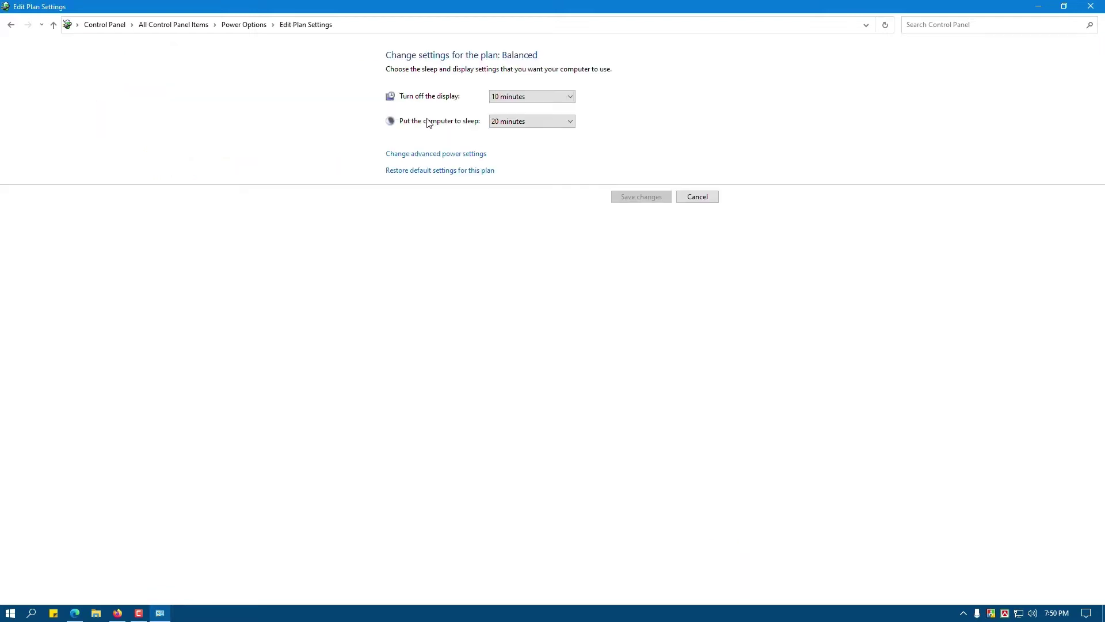
{"action": "left_click", "coordinate": [444, 158]}
{"action": "left_click_drag", "start_coordinate": [196, 73], "coordinate": [547, 102]}
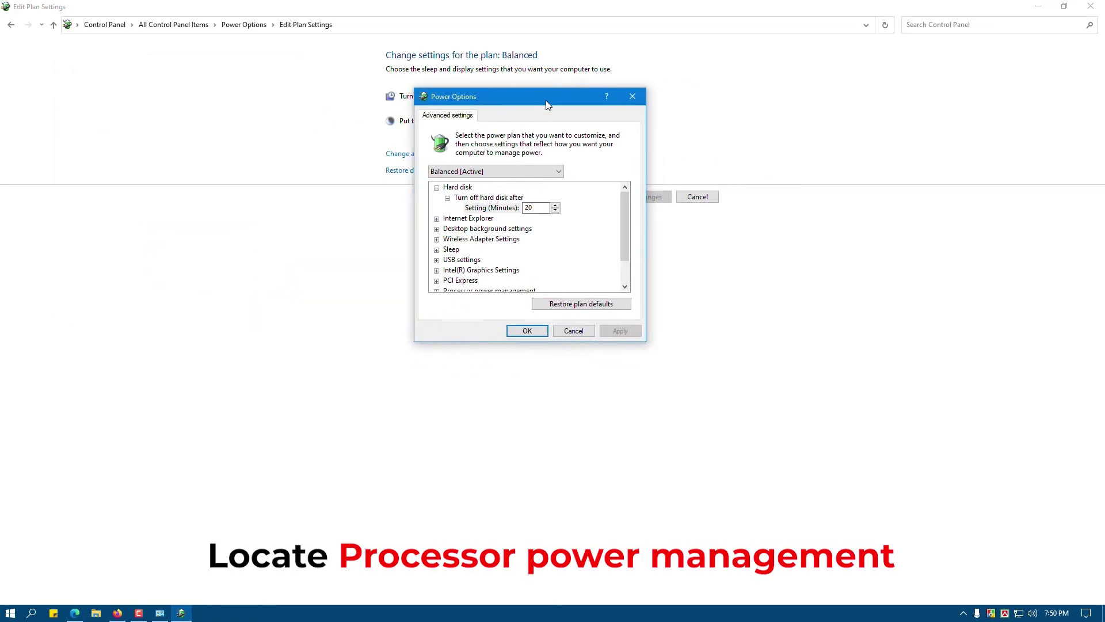
Set the minimum processor state under Processor power management to 100%, confirm, and minimize the power plan window
{"action": "scroll", "coordinate": [448, 253], "scroll_direction": "down", "scroll_amount": 1}
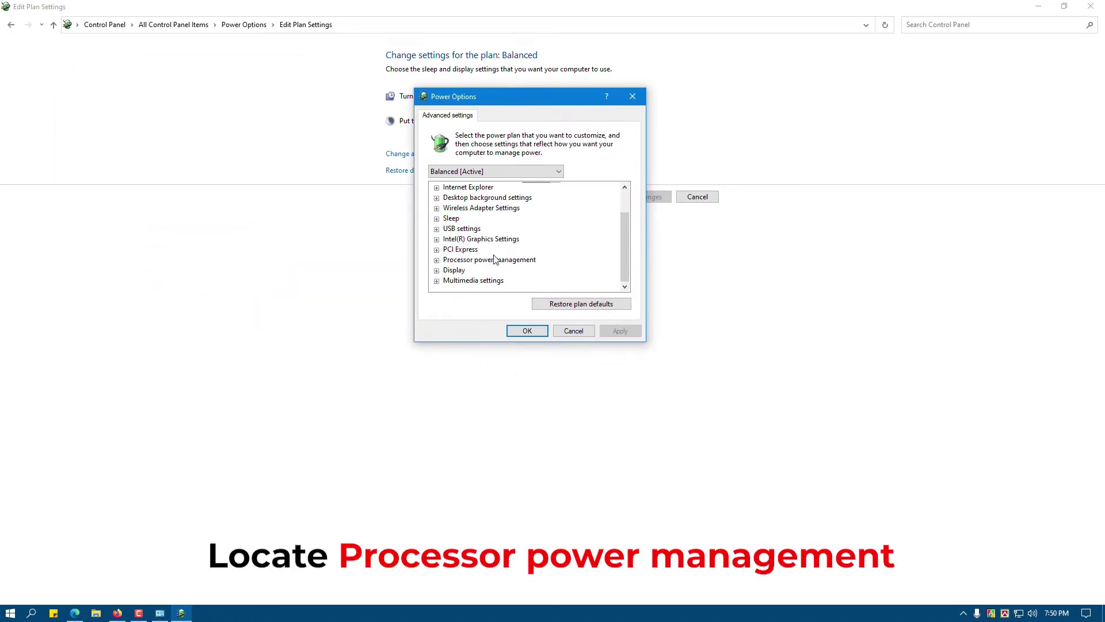
{"action": "left_click", "coordinate": [436, 259]}
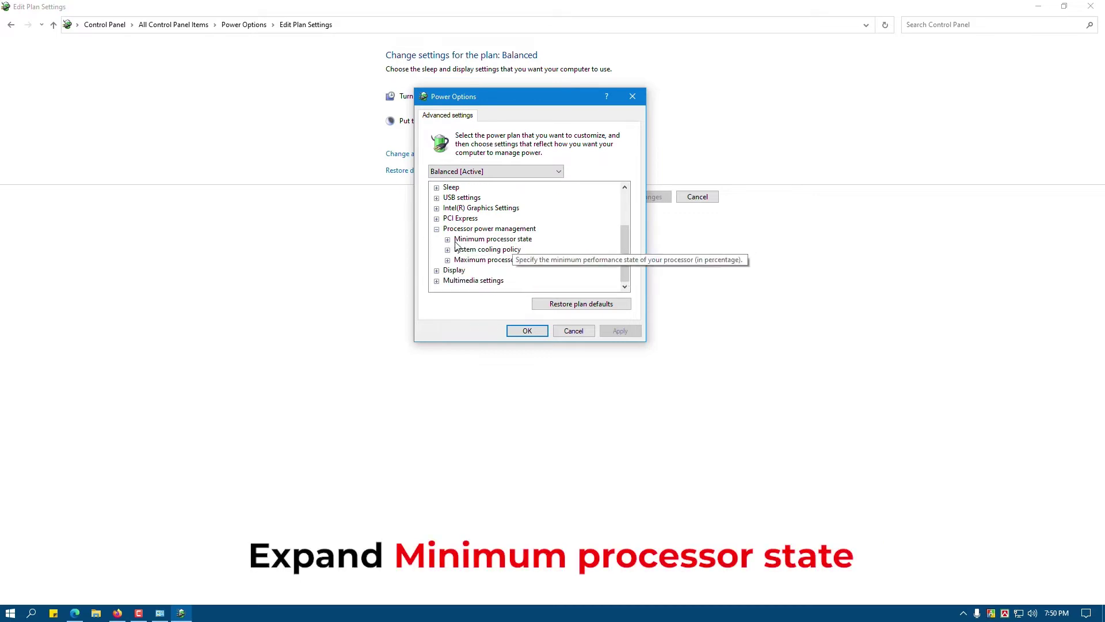
{"action": "left_click", "coordinate": [448, 239]}
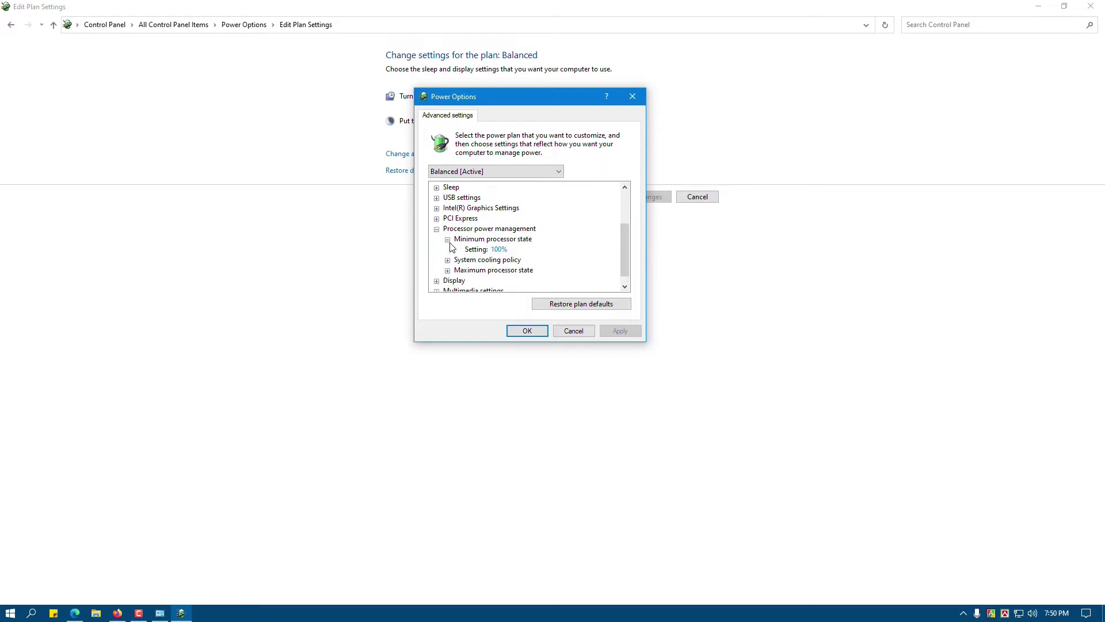
{"action": "left_click", "coordinate": [500, 251]}
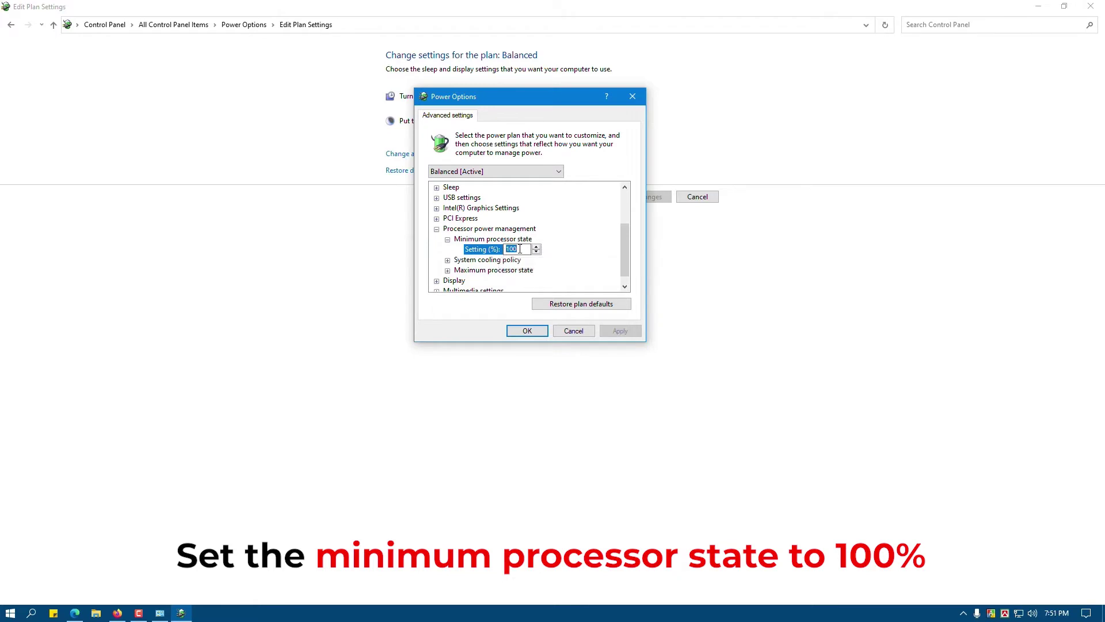
{"action": "left_click", "coordinate": [520, 247]}
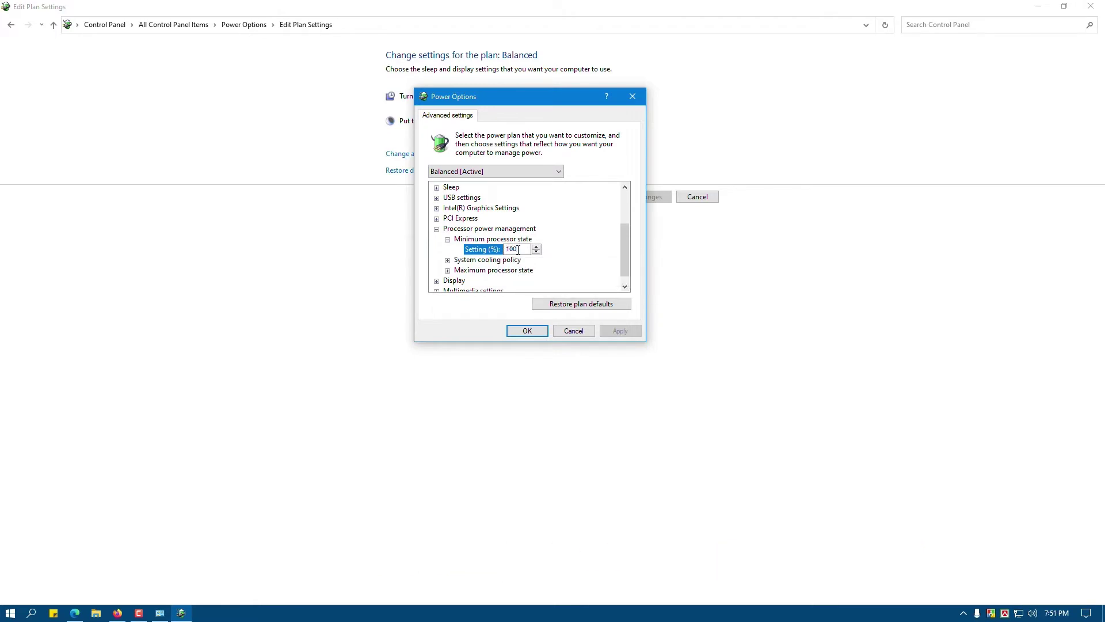
{"action": "left_click_drag", "start_coordinate": [518, 249], "coordinate": [494, 250]}
{"action": "left_click", "coordinate": [524, 330]}
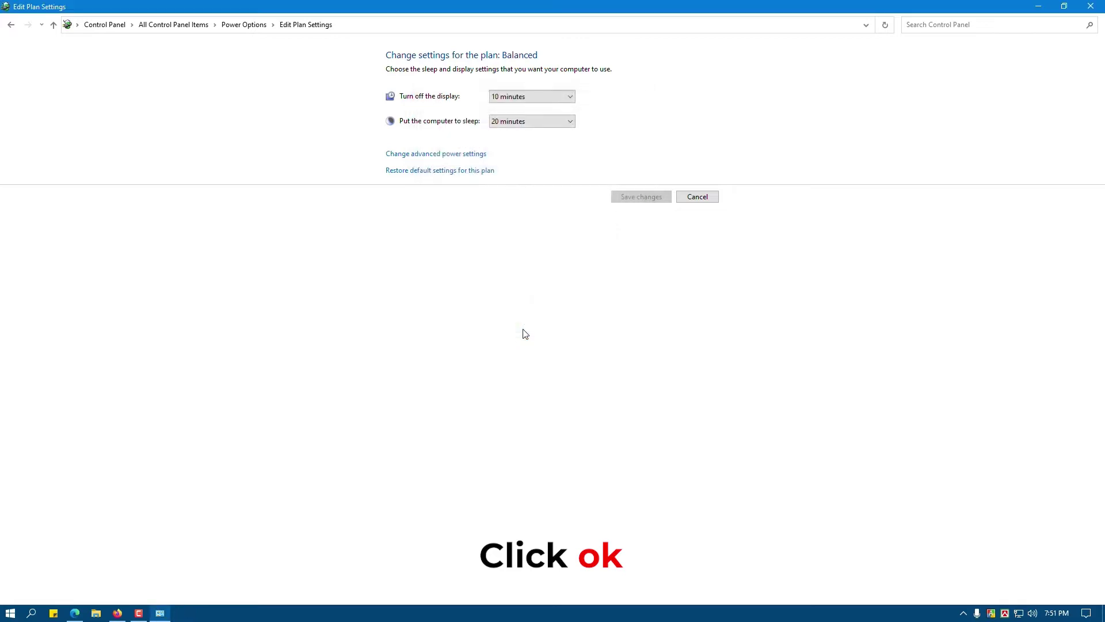
{"action": "left_click", "coordinate": [1039, 6]}
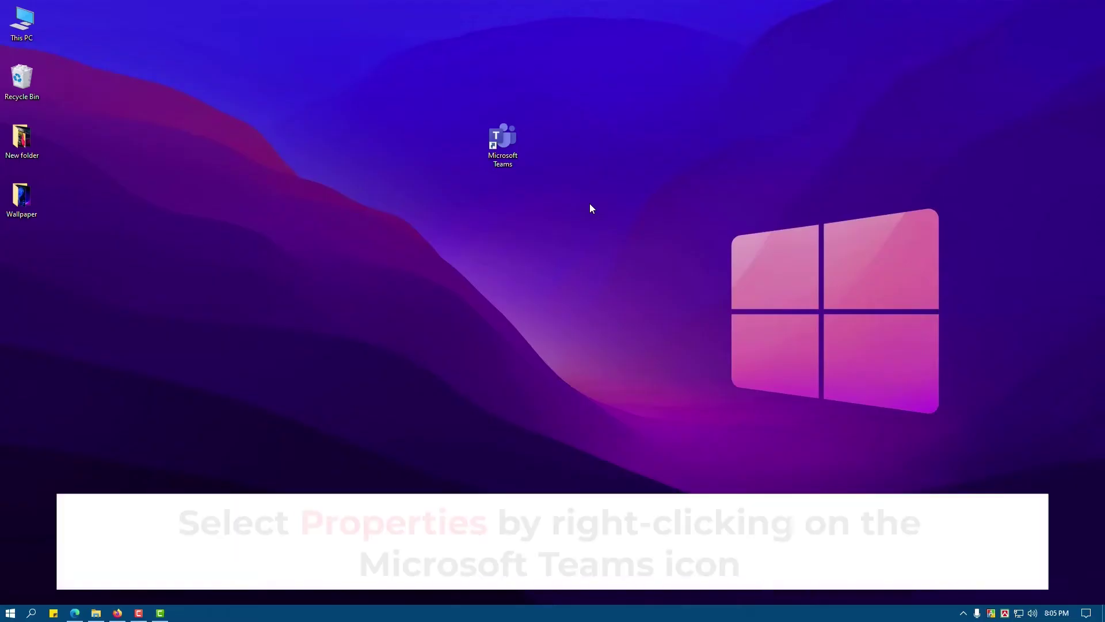
Set the Microsoft Teams desktop shortcut to run in compatibility mode for Windows 8 and save the change
{"action": "right_click", "coordinate": [503, 146]}
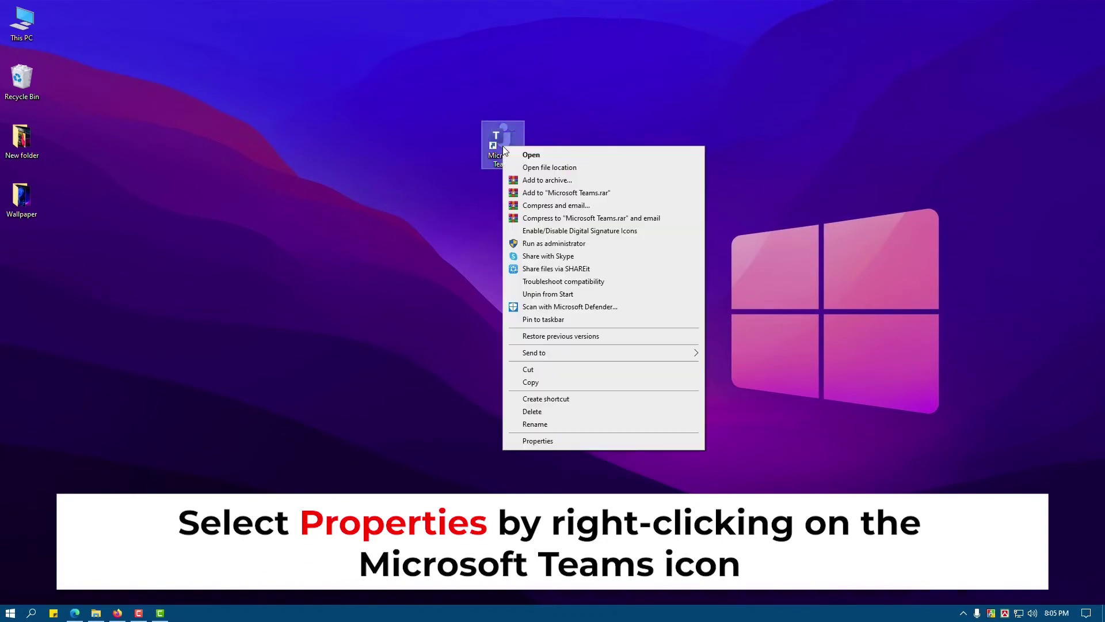
{"action": "left_click", "coordinate": [537, 441]}
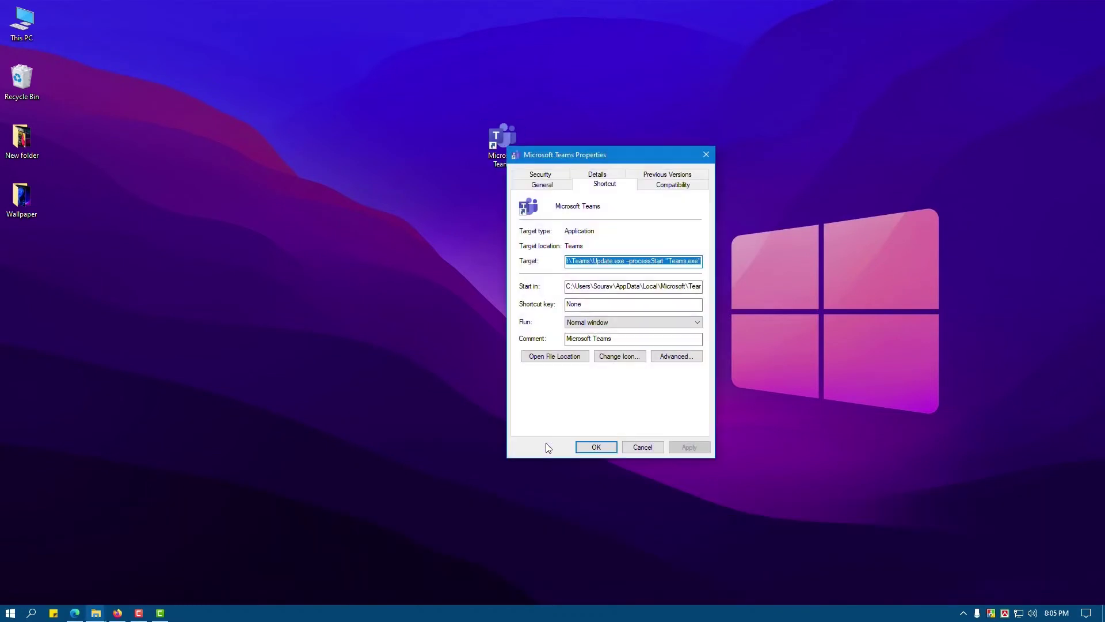
{"action": "left_click_drag", "start_coordinate": [619, 152], "coordinate": [578, 69]}
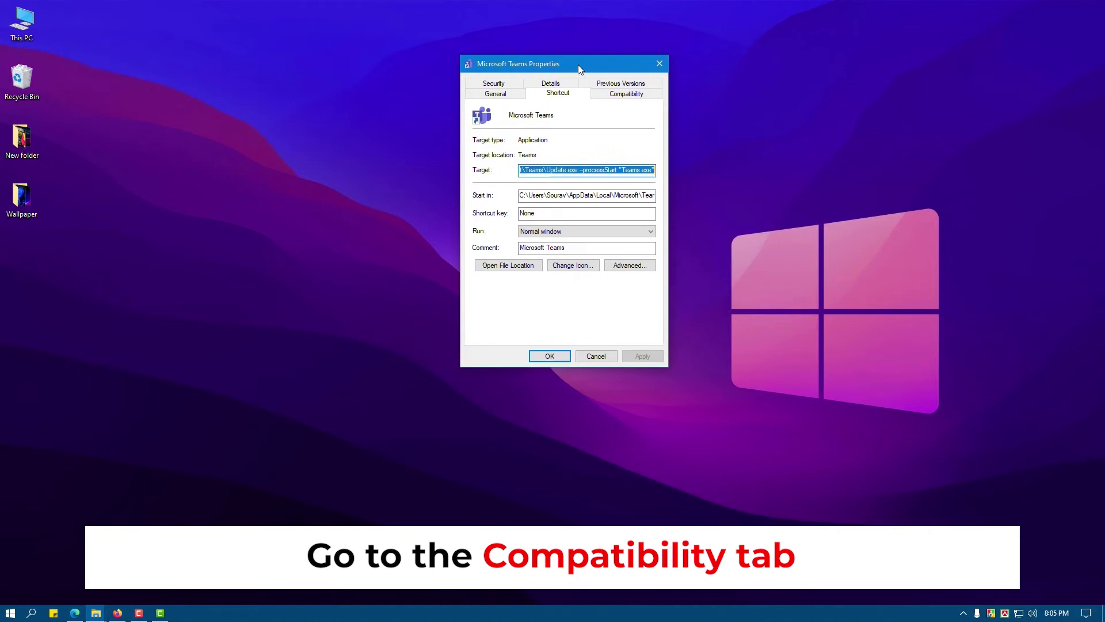
{"action": "left_click", "coordinate": [621, 96]}
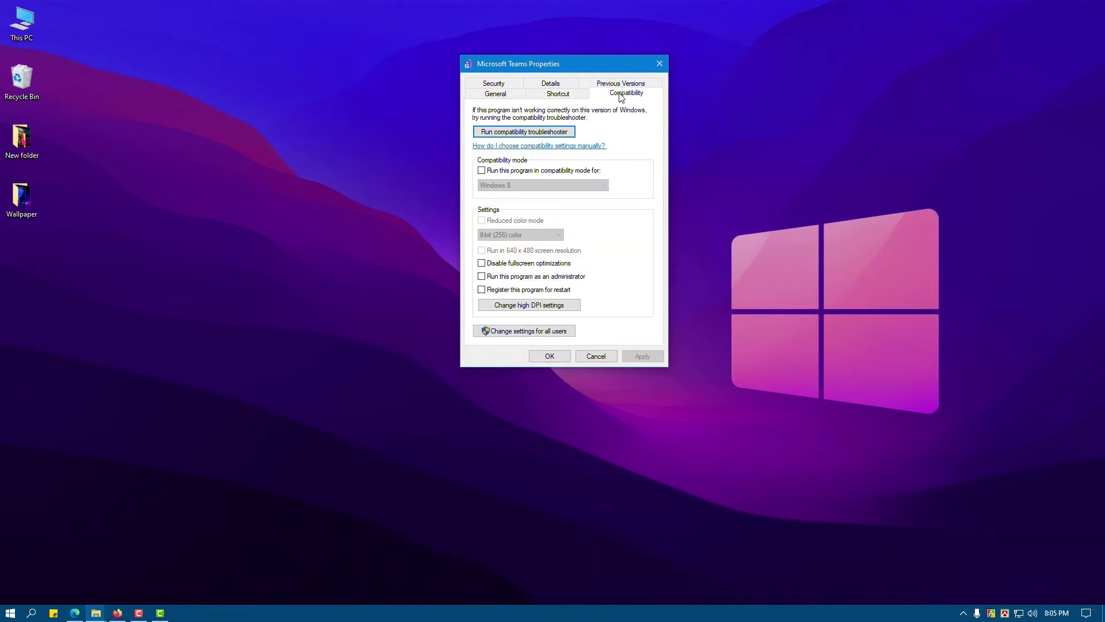
{"action": "left_click", "coordinate": [482, 170]}
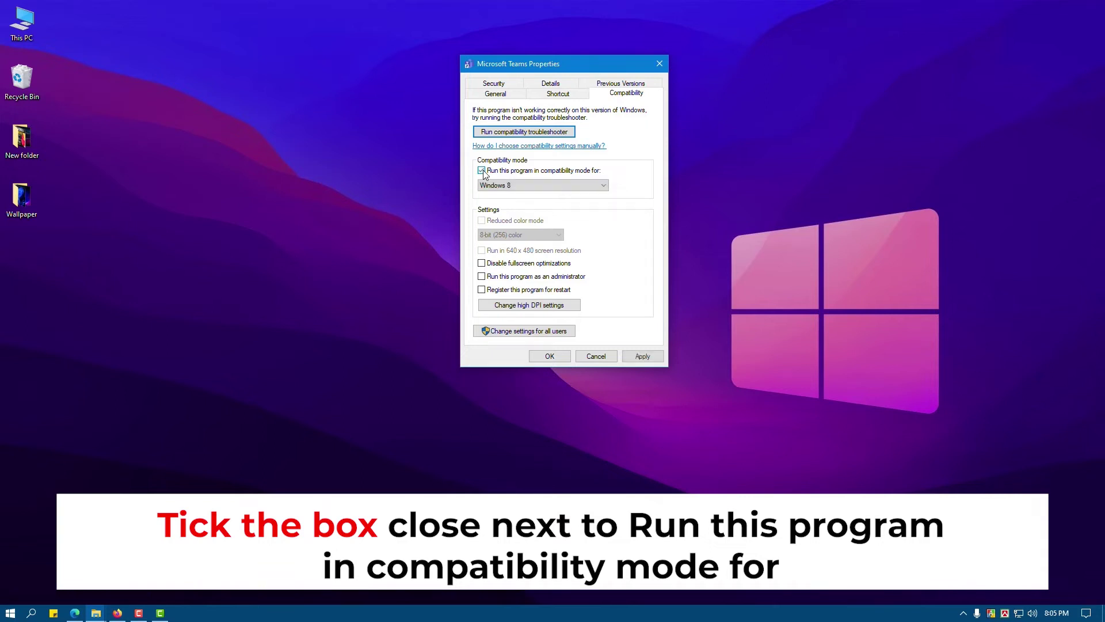
{"action": "left_click", "coordinate": [518, 185]}
{"action": "left_click", "coordinate": [502, 225]}
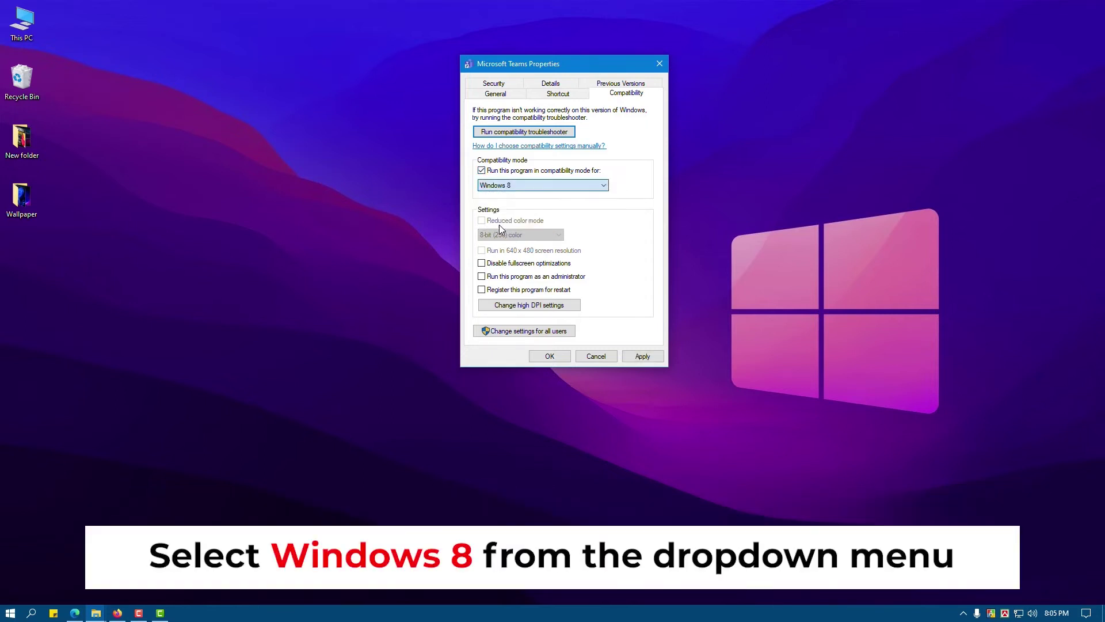
{"action": "left_click", "coordinate": [640, 356]}
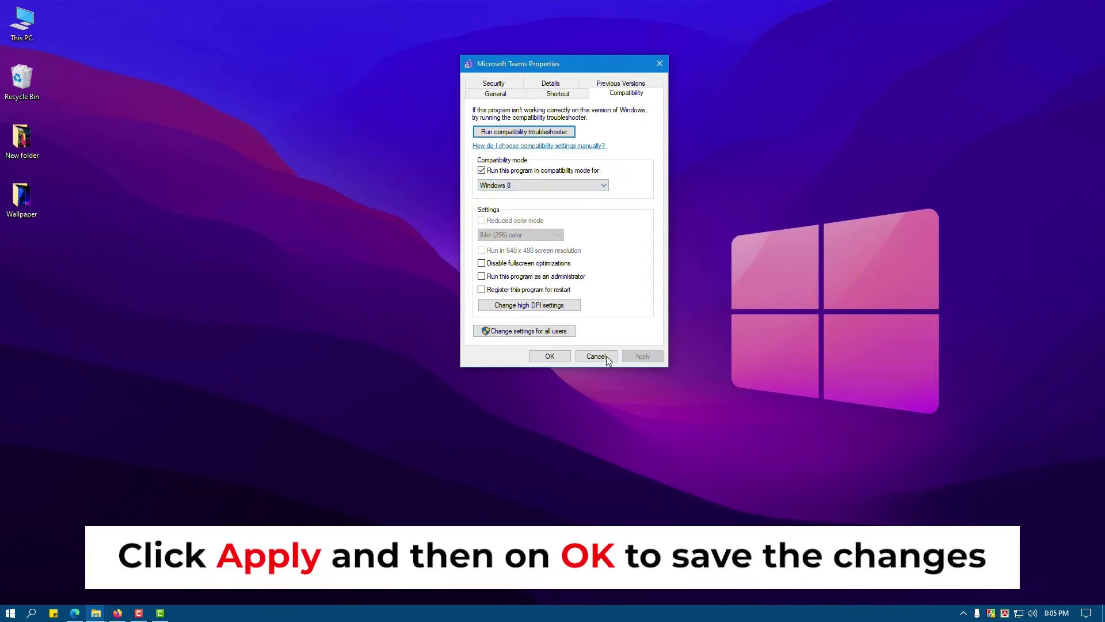
{"action": "left_click", "coordinate": [556, 356]}
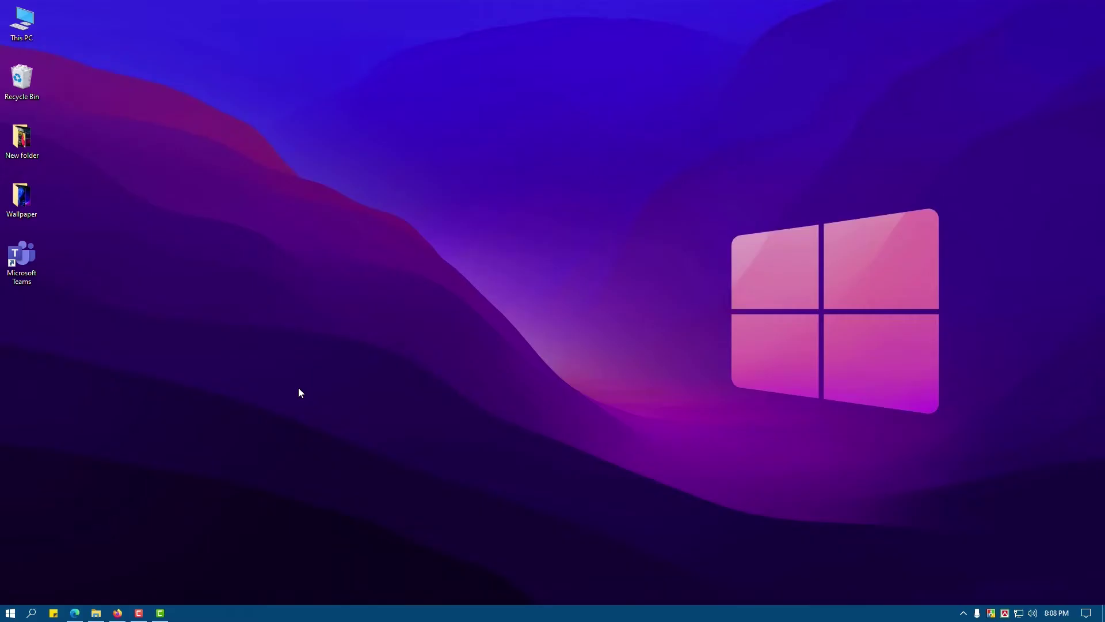
Open Device Manager by running devmgmt.msc and move its window toward the middle of the desktop
{"action": "key", "text": "super+r"}
{"action": "type", "text": "dev"}
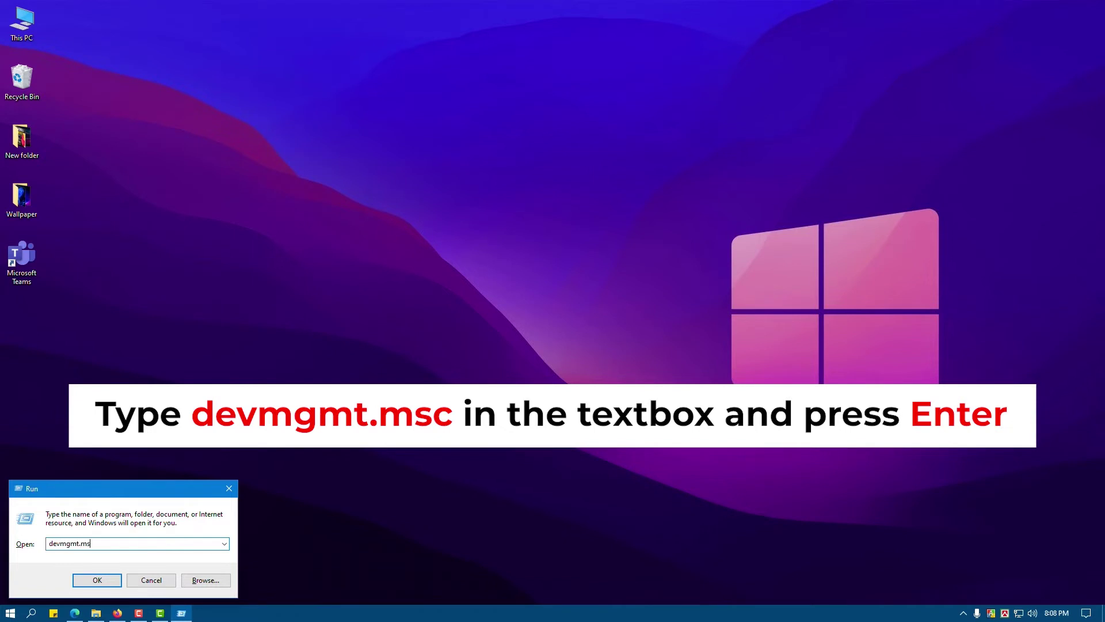
{"action": "key", "text": "Return"}
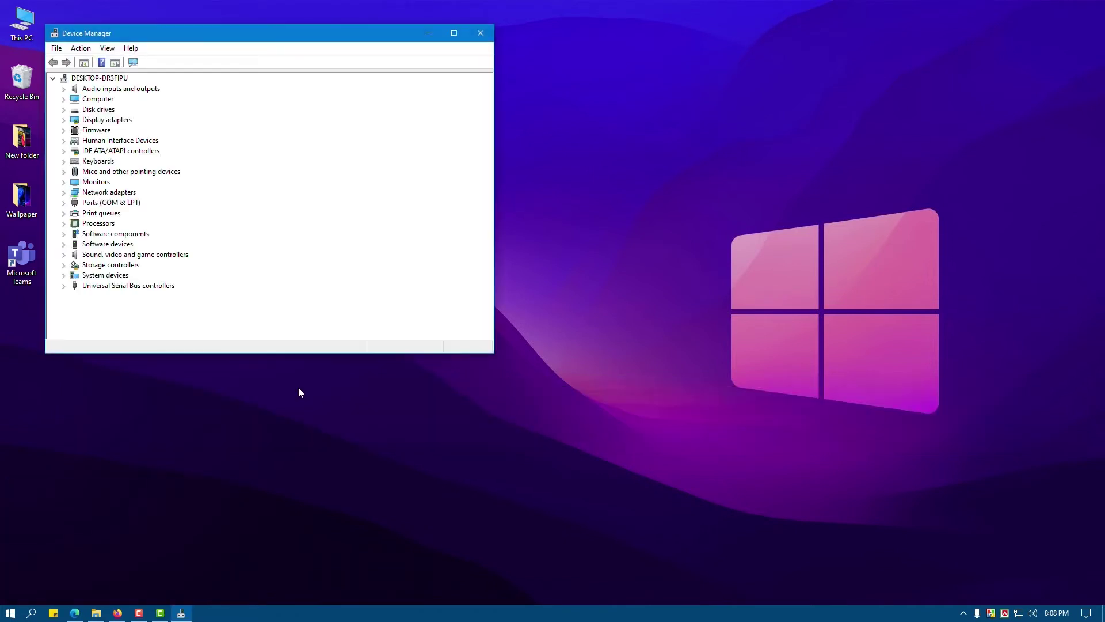
{"action": "left_click_drag", "start_coordinate": [282, 36], "coordinate": [485, 40]}
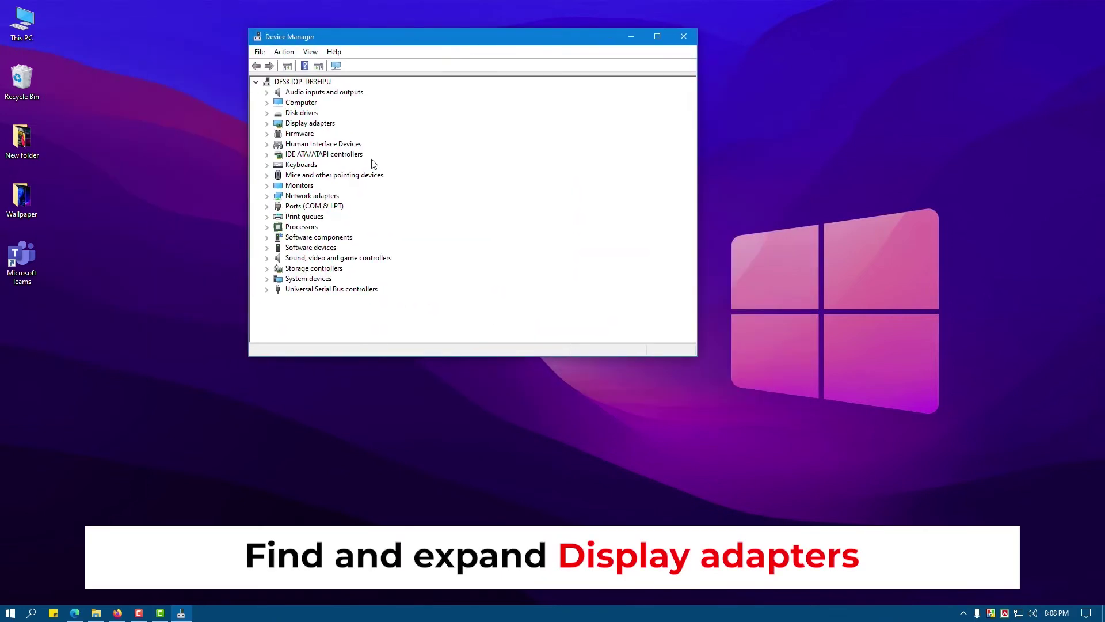
Search automatically for an updated driver for the Intel(R) HD Graphics 630 display adapter and minimize Device Manager
{"action": "left_click", "coordinate": [267, 124]}
{"action": "right_click", "coordinate": [345, 133]}
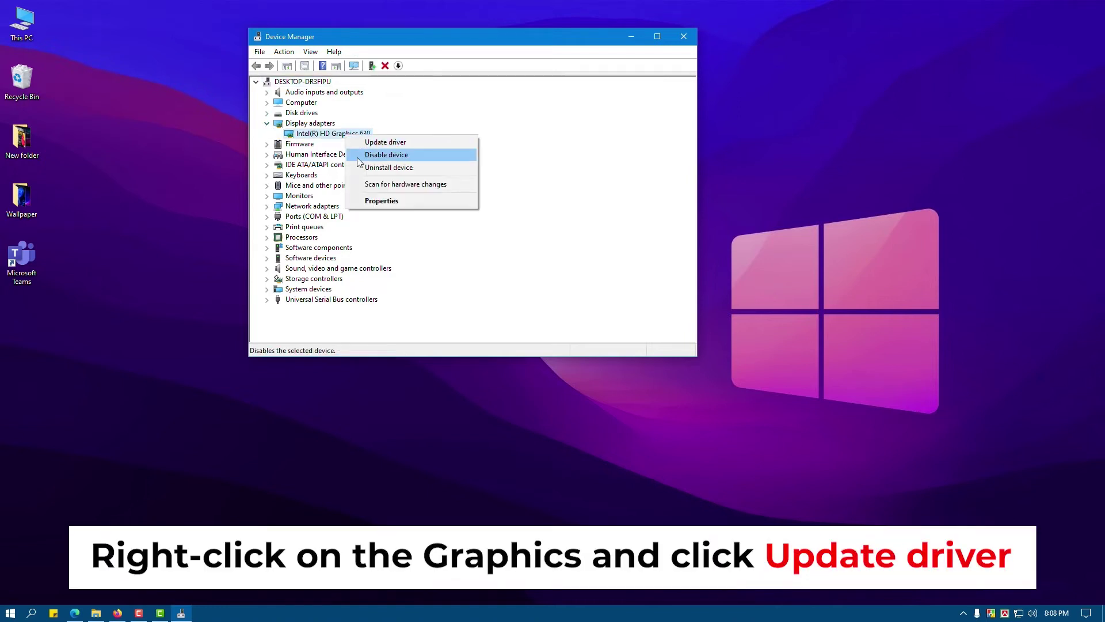
{"action": "left_click", "coordinate": [387, 144]}
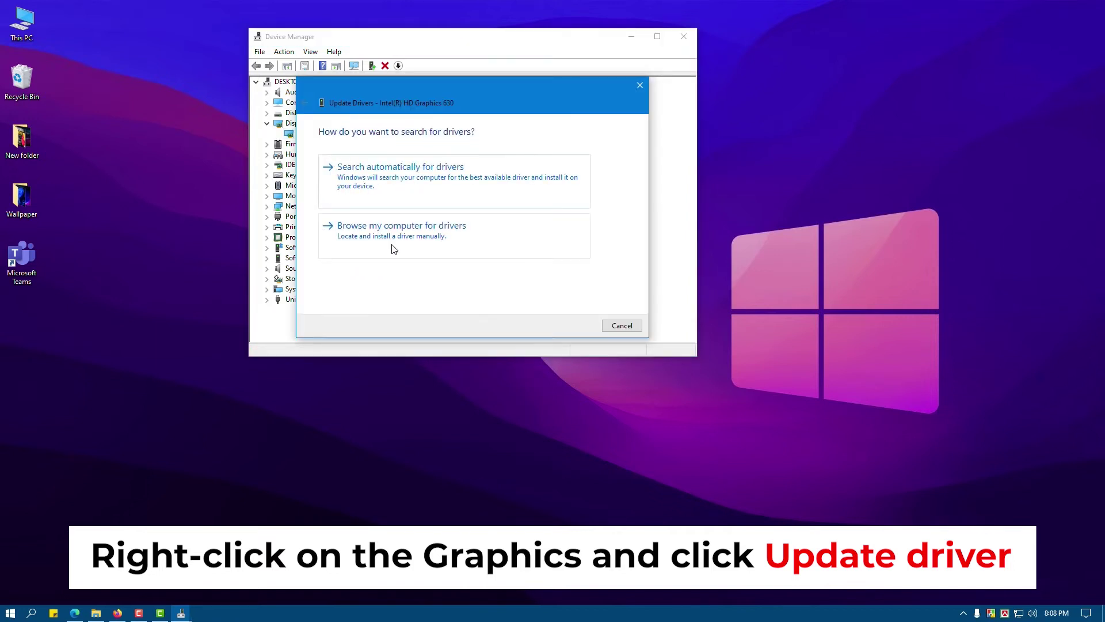
{"action": "left_click", "coordinate": [397, 183]}
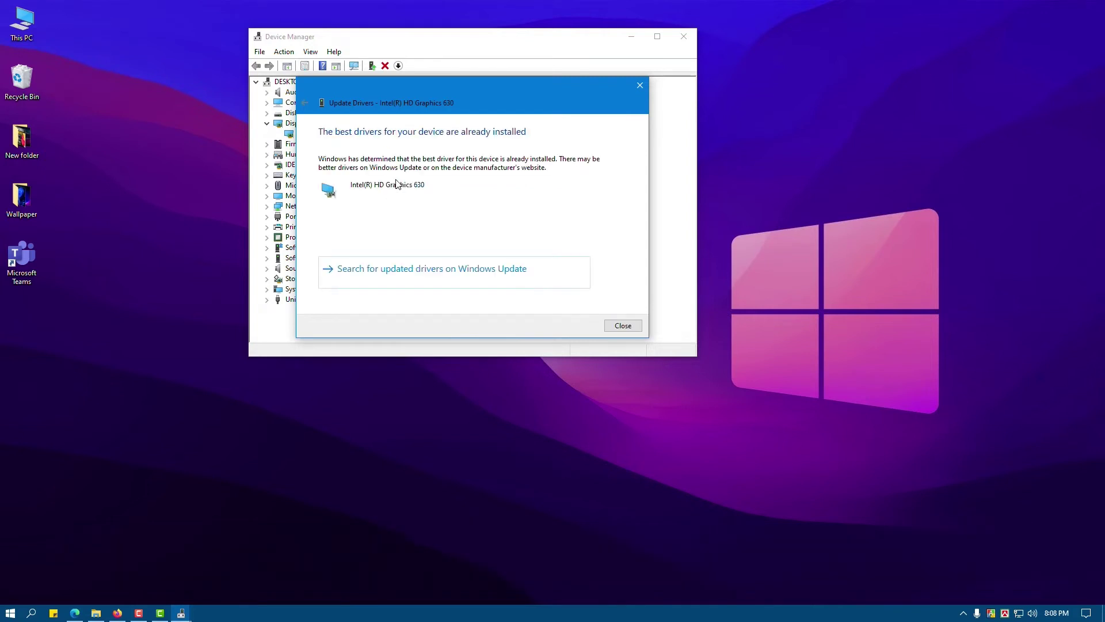
{"action": "left_click", "coordinate": [623, 326]}
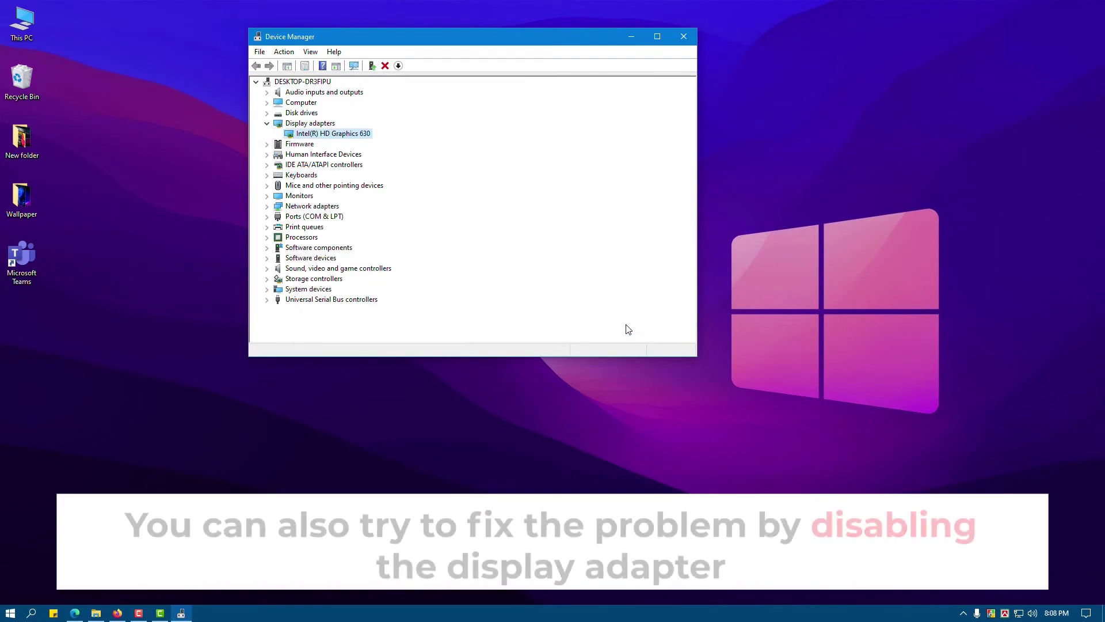
{"action": "right_click", "coordinate": [340, 137]}
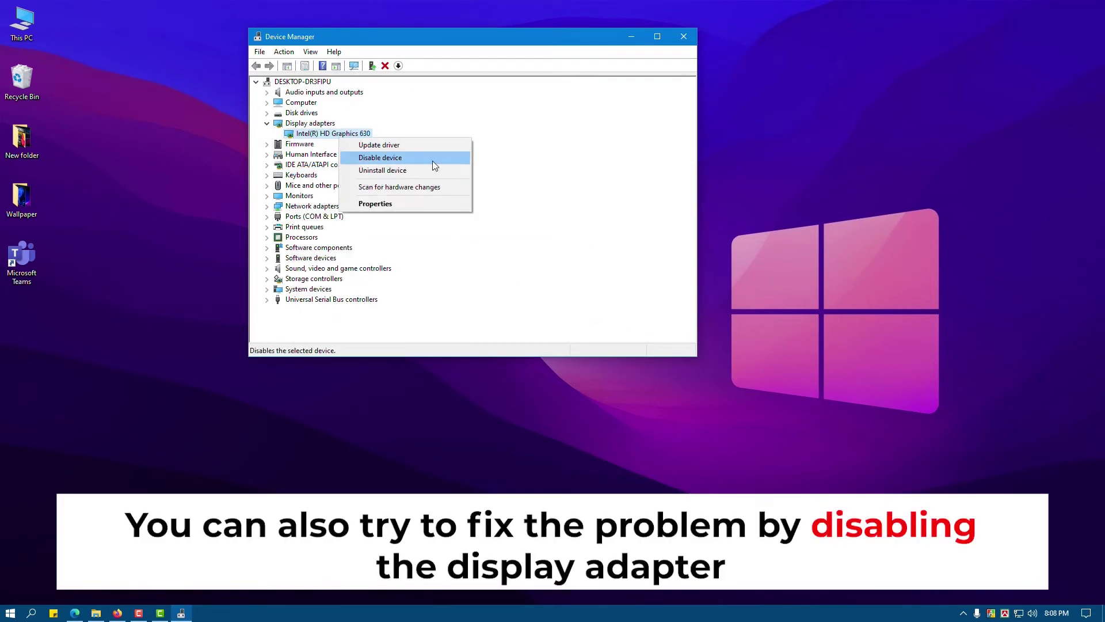
{"action": "left_click", "coordinate": [631, 41]}
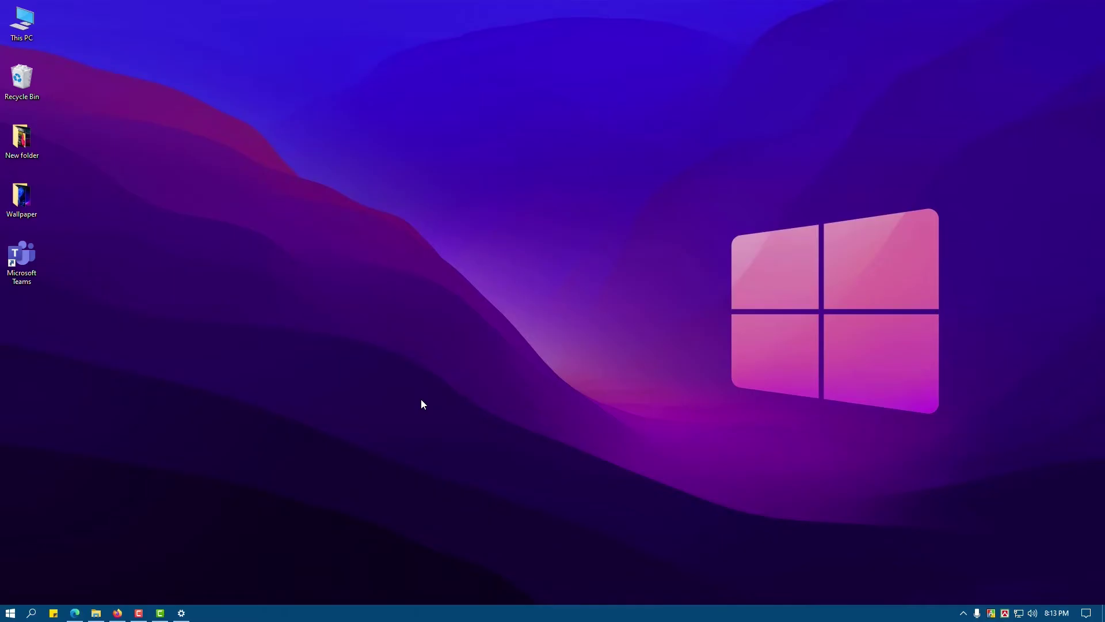
Find Microsoft Teams in Apps & features, bring up its uninstall confirmation, and minimize the Settings window
{"action": "right_click", "coordinate": [10, 612]}
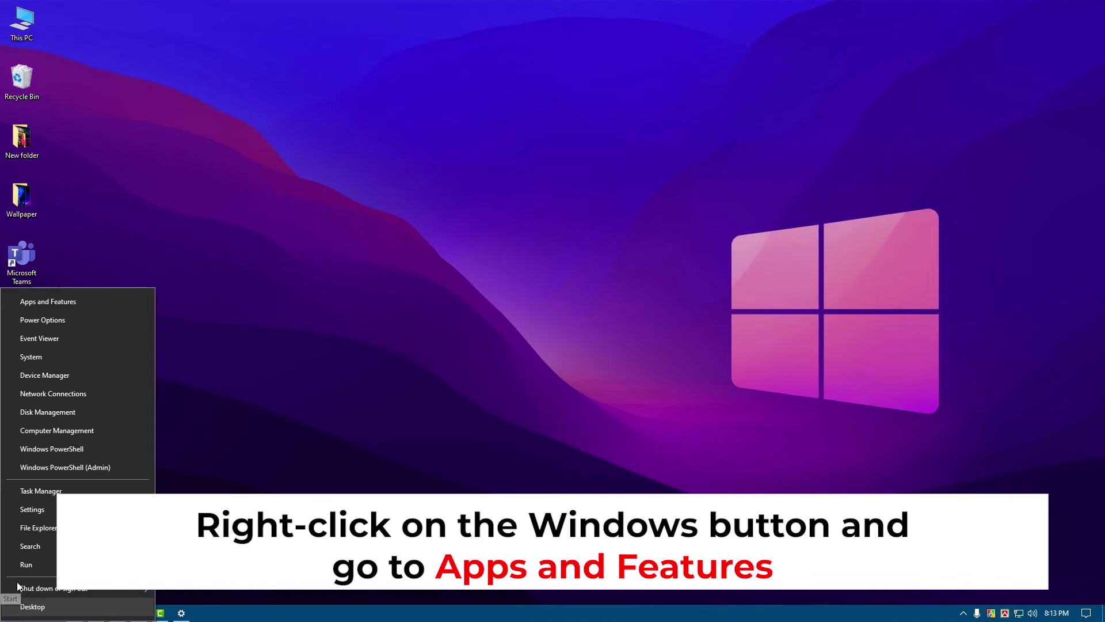
{"action": "left_click", "coordinate": [64, 301]}
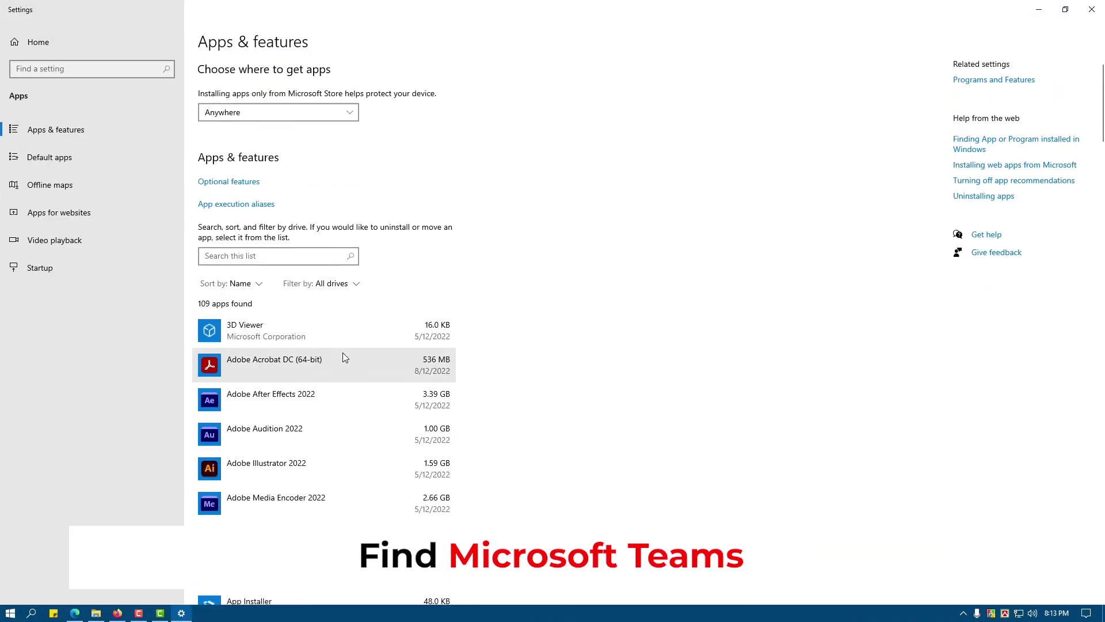
{"action": "scroll", "coordinate": [343, 358], "scroll_direction": "down", "scroll_amount": 15}
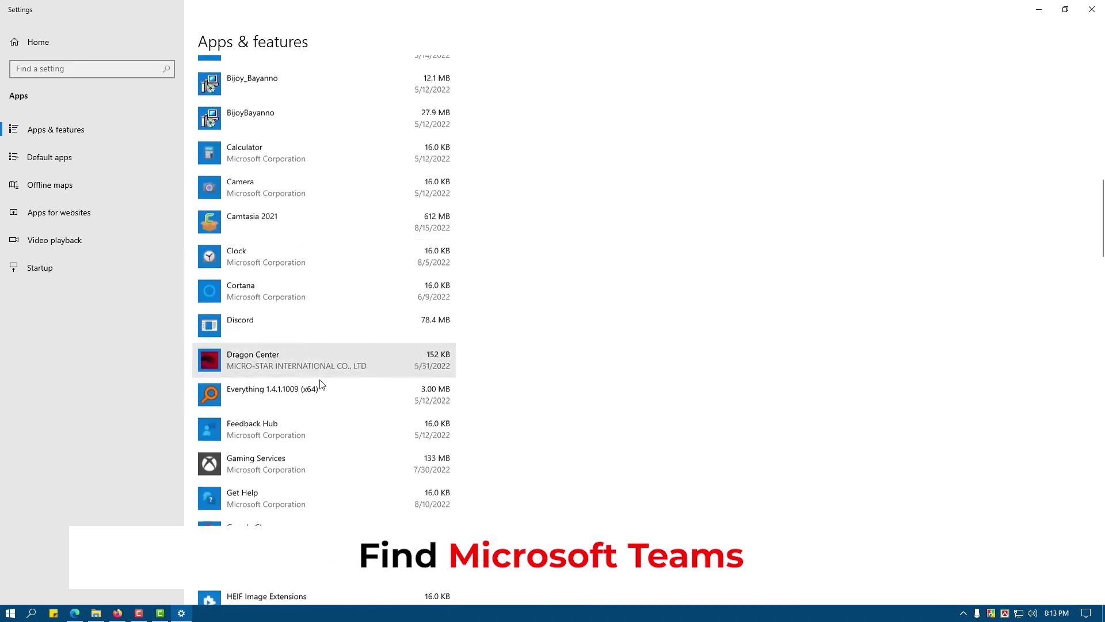
{"action": "scroll", "coordinate": [321, 385], "scroll_direction": "down", "scroll_amount": 10}
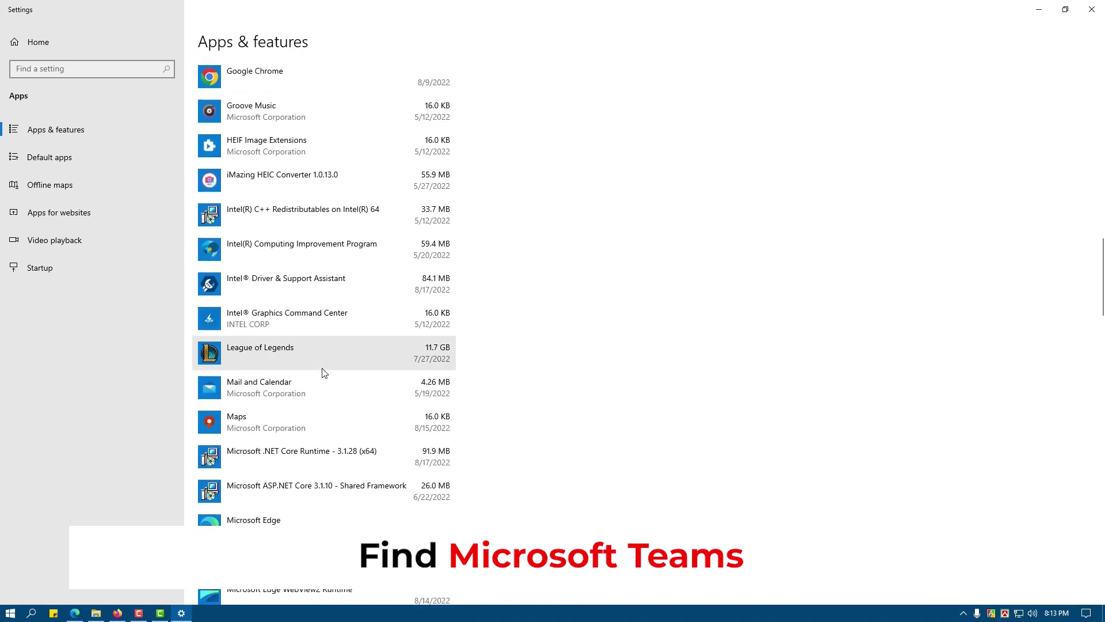
{"action": "scroll", "coordinate": [315, 458], "scroll_direction": "down", "scroll_amount": 3}
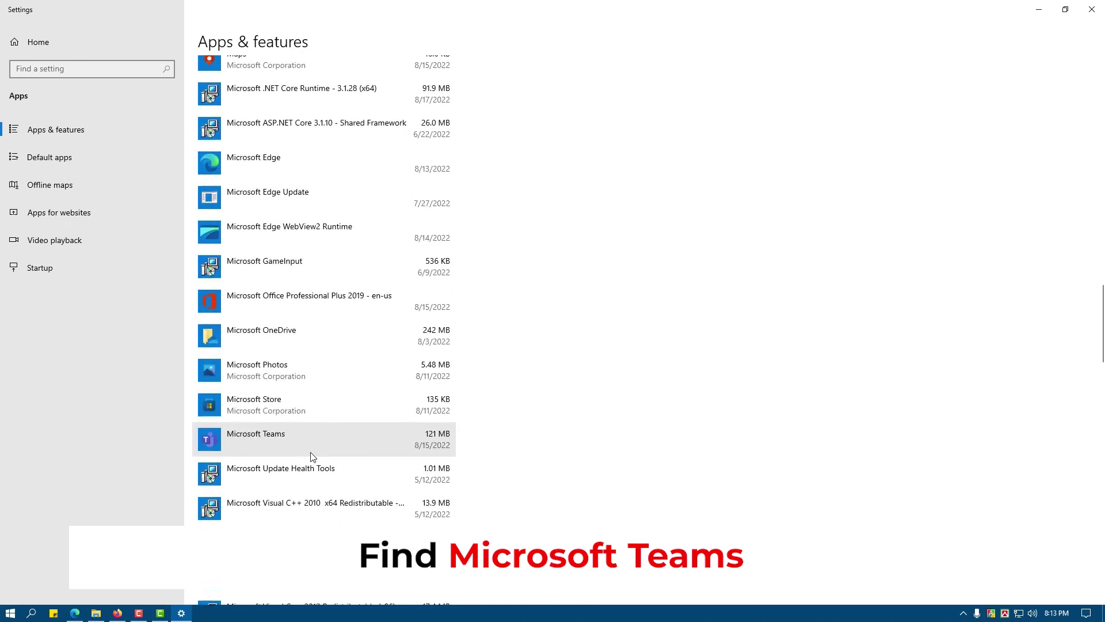
{"action": "left_click", "coordinate": [306, 444]}
{"action": "scroll", "coordinate": [346, 402], "scroll_direction": "down", "scroll_amount": 3}
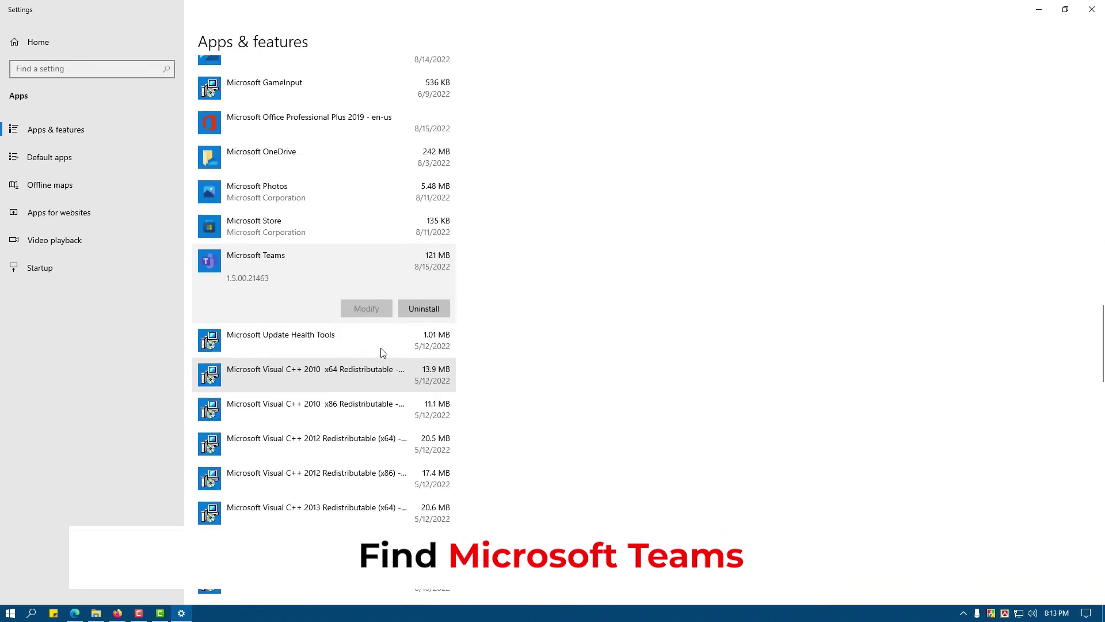
{"action": "left_click", "coordinate": [434, 305]}
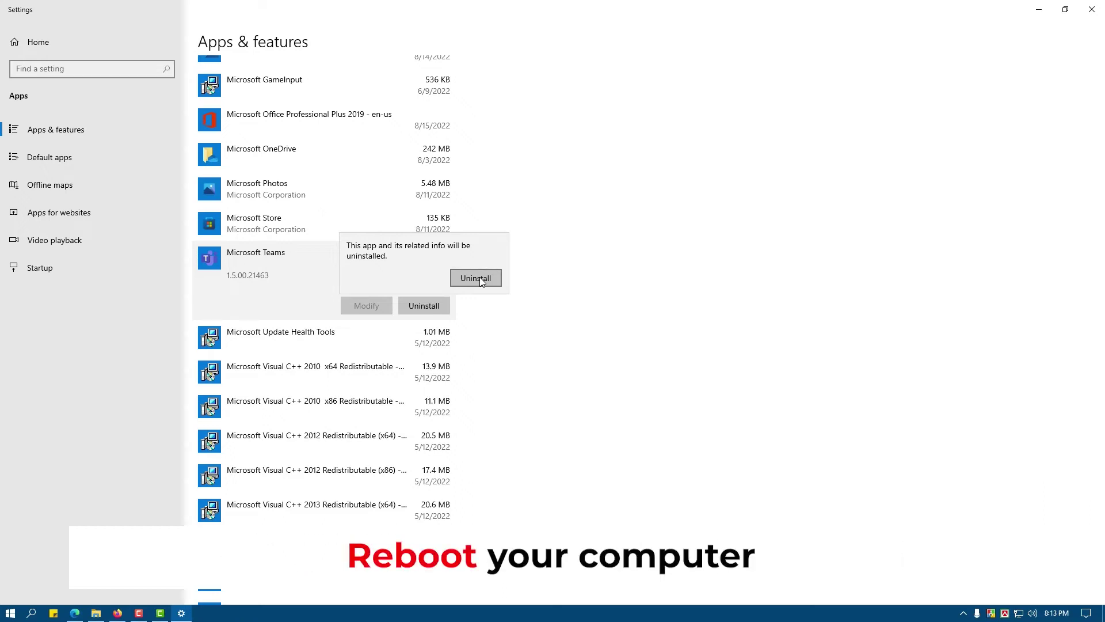
{"action": "left_click", "coordinate": [1030, 9]}
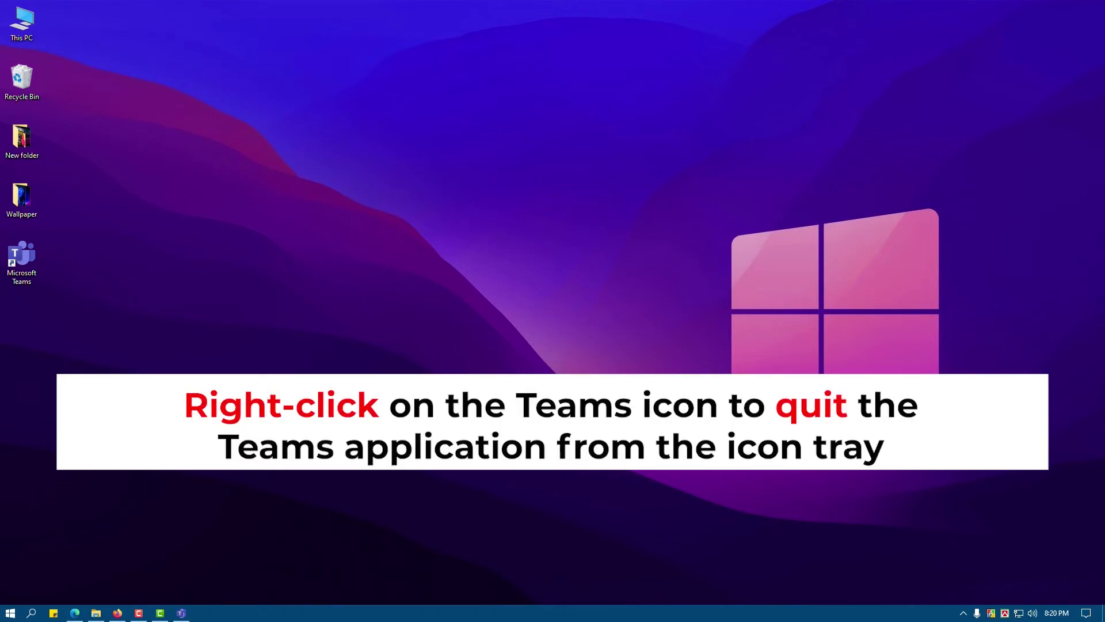
Quit the Microsoft Teams application running in the background from its hidden system tray icon
{"action": "left_click", "coordinate": [965, 613]}
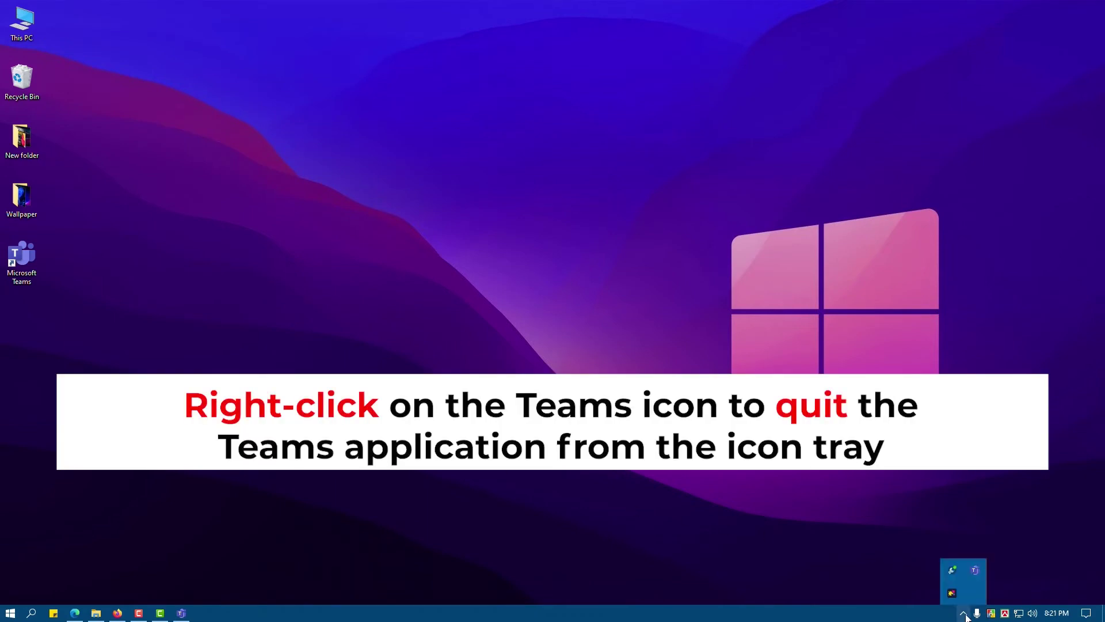
{"action": "right_click", "coordinate": [975, 571]}
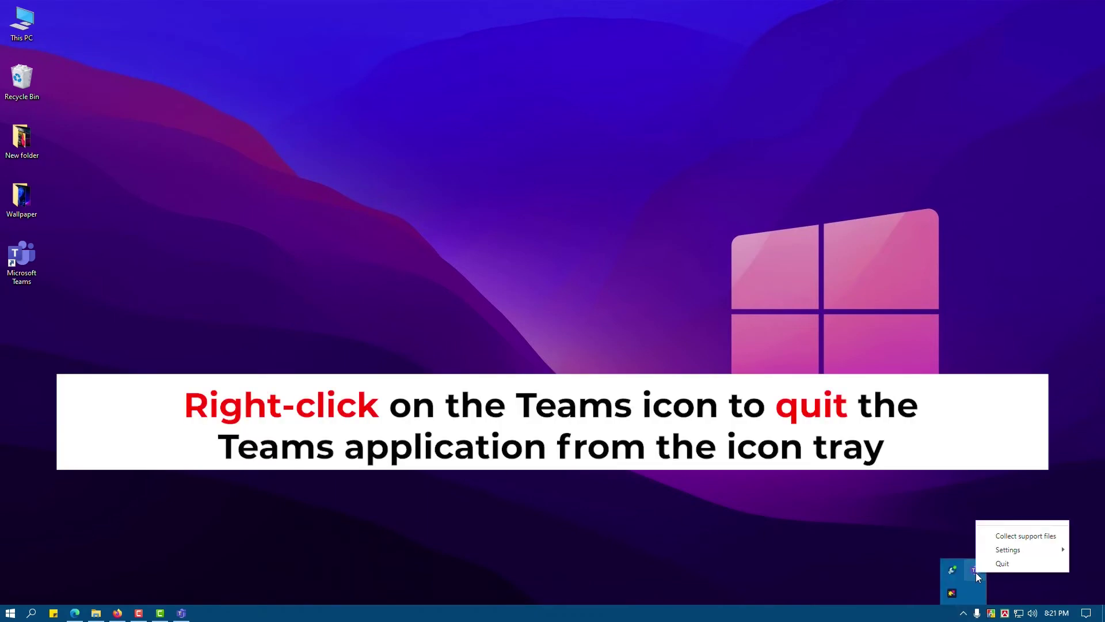
{"action": "left_click", "coordinate": [1004, 564]}
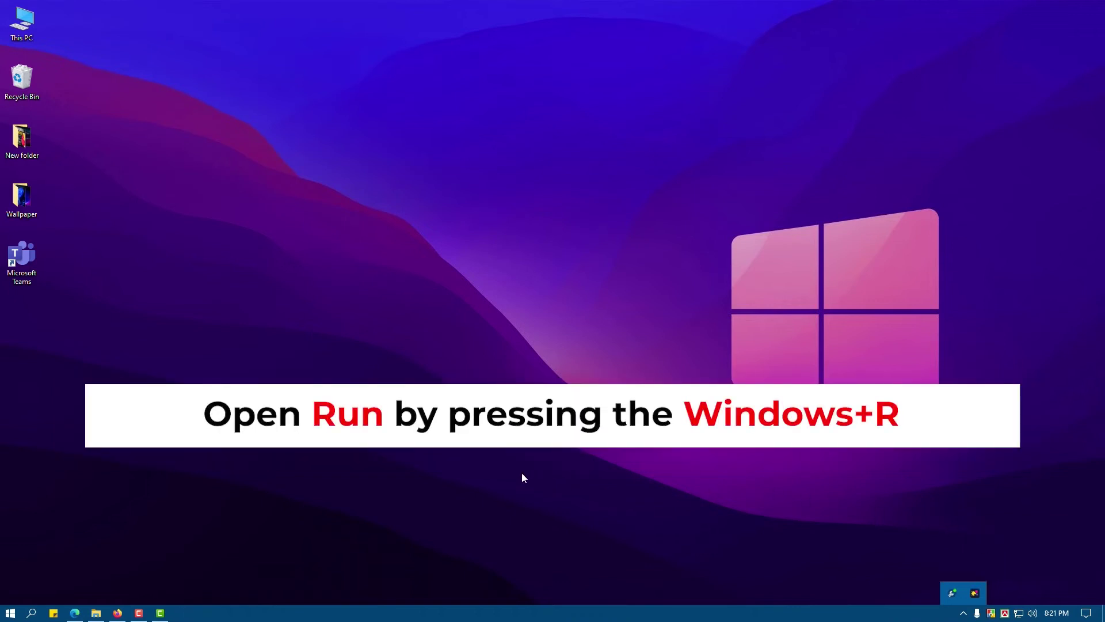
Open the Teams application data folder by running %appdata%\Microsoft\Teams
{"action": "key", "text": "super+r"}
{"action": "left_click", "coordinate": [112, 544]}
{"action": "double_click", "coordinate": [111, 544]}
{"action": "double_click", "coordinate": [111, 544]}
{"action": "type", "text": "%appdata%\\Microsoft\\Teams"}
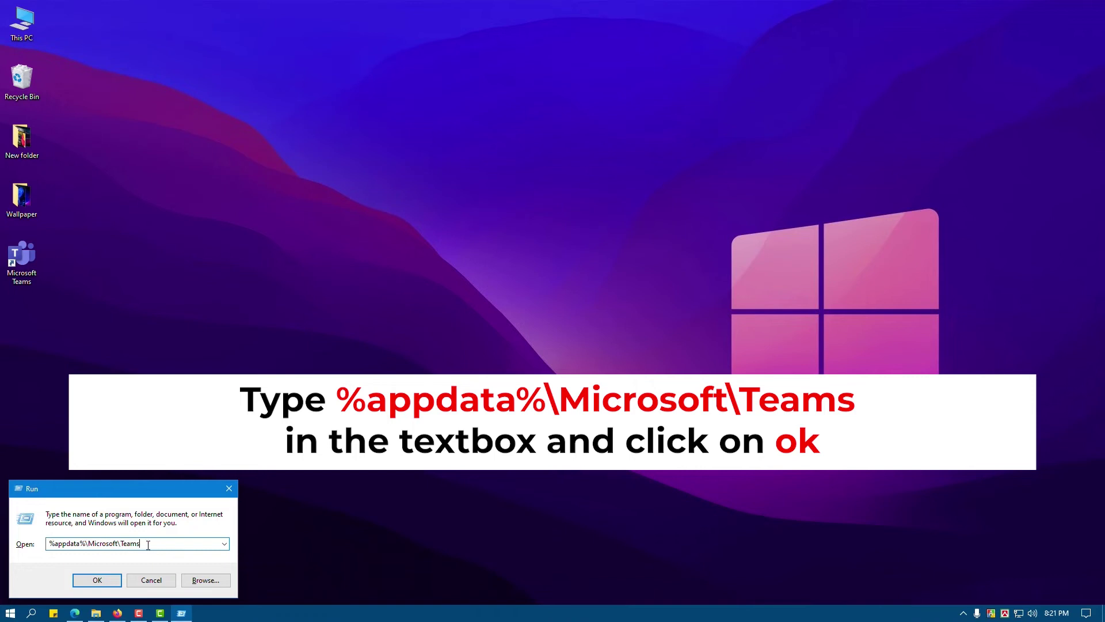
{"action": "left_click", "coordinate": [97, 580]}
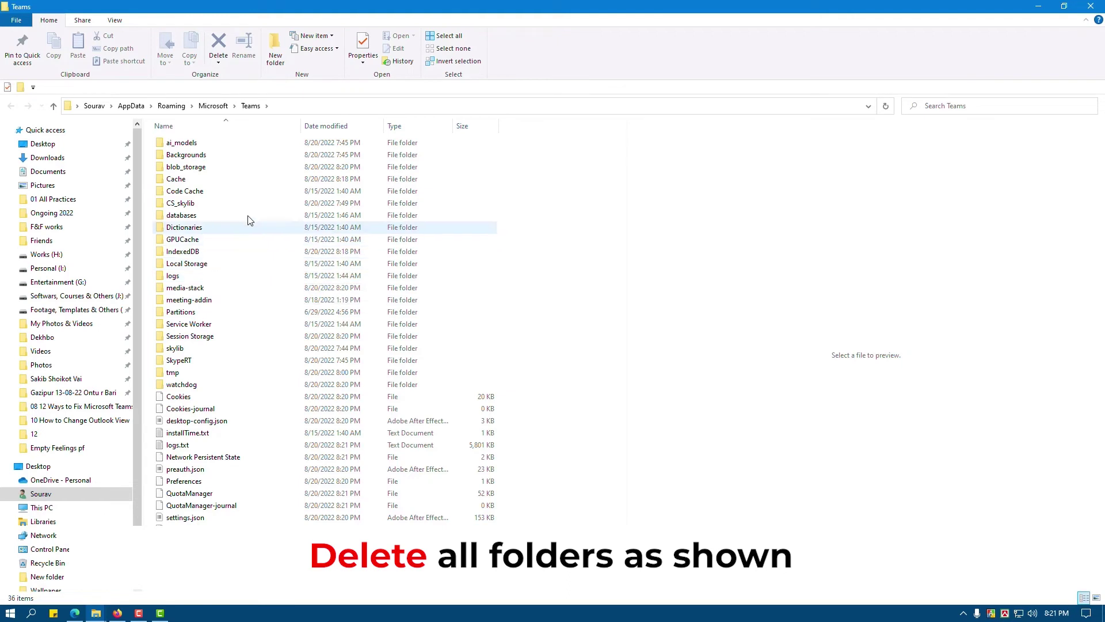
Delete the blob_storage, Cache, databases, GPUCache, IndexedDB, Local Storage and tmp folders from the Teams data folder
{"action": "left_click", "coordinate": [207, 172]}
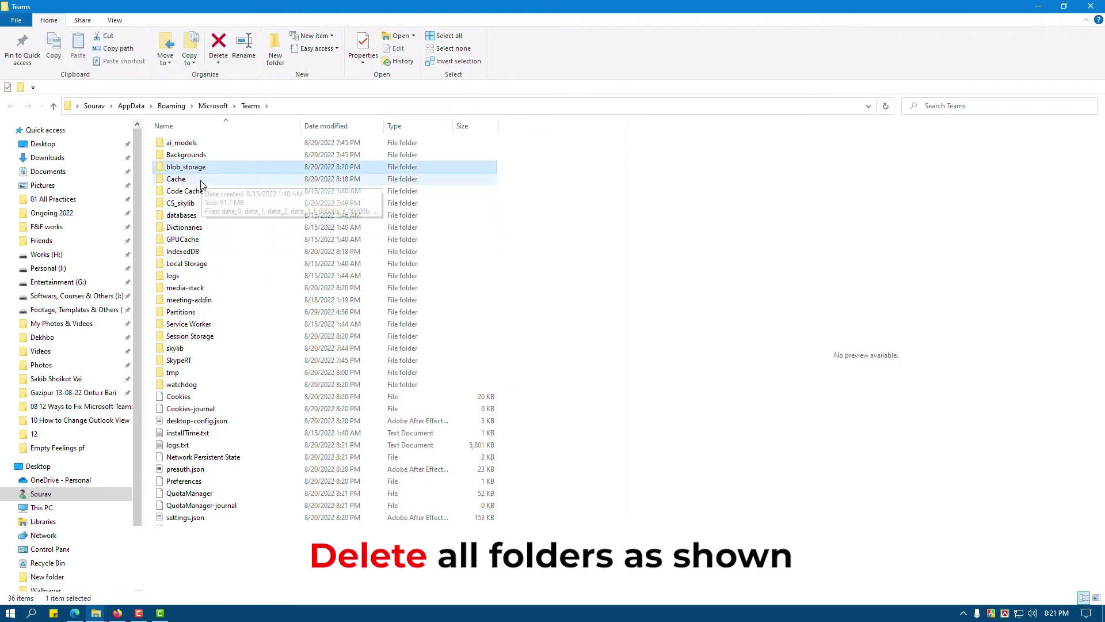
{"action": "left_click", "coordinate": [195, 182], "text": "ctrl"}
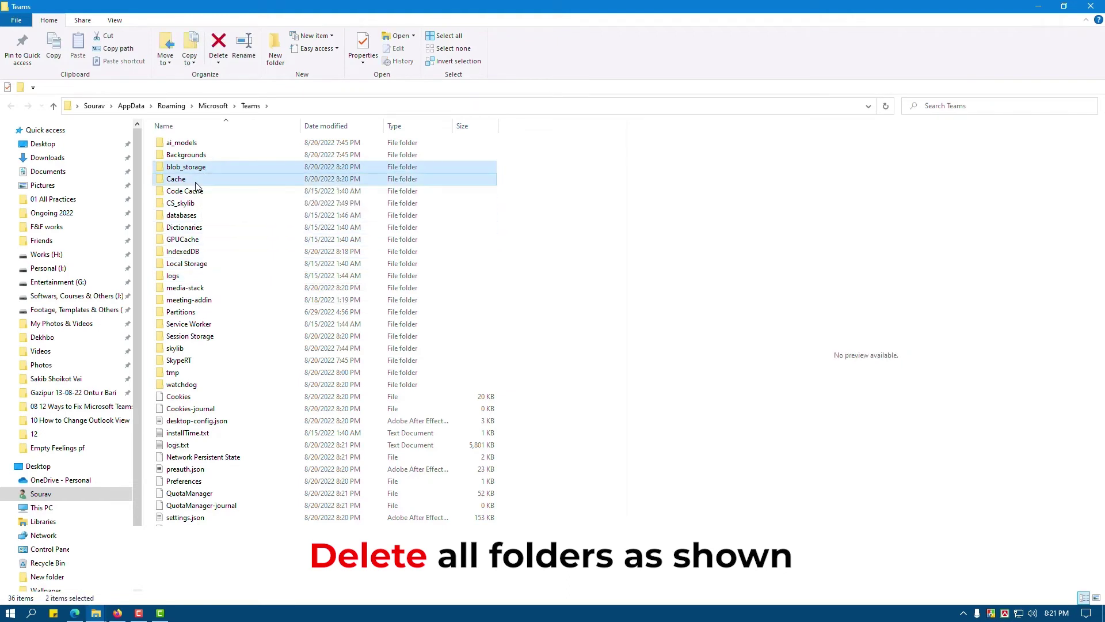
{"action": "left_click", "coordinate": [196, 217], "text": "ctrl"}
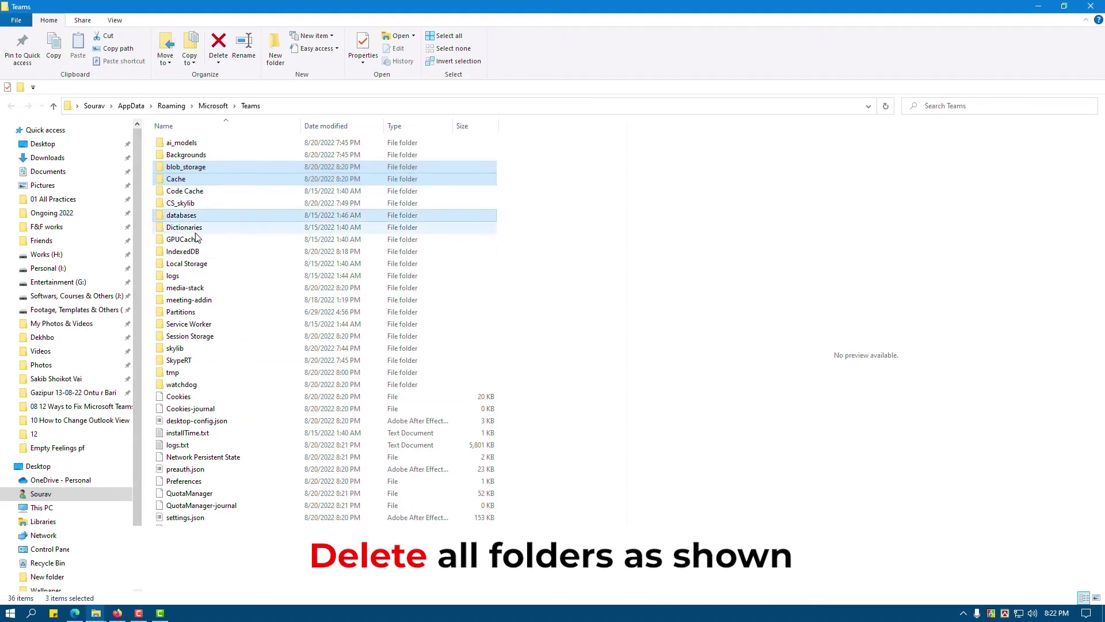
{"action": "left_click", "coordinate": [199, 240], "text": "ctrl"}
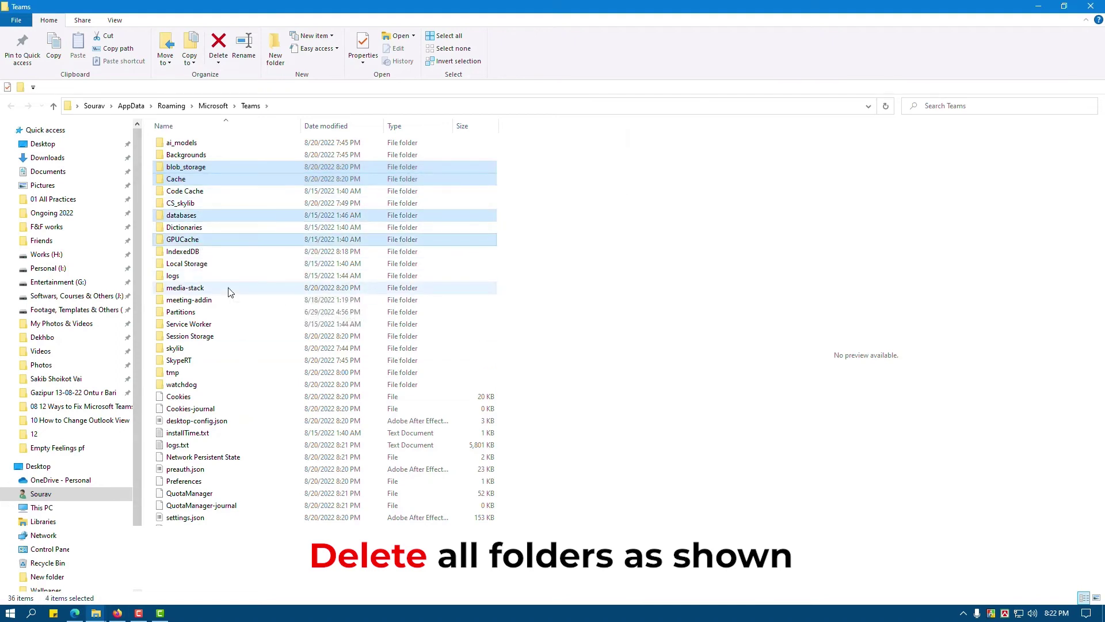
{"action": "left_click", "coordinate": [194, 252], "text": "ctrl"}
{"action": "left_click", "coordinate": [198, 265], "text": "ctrl"}
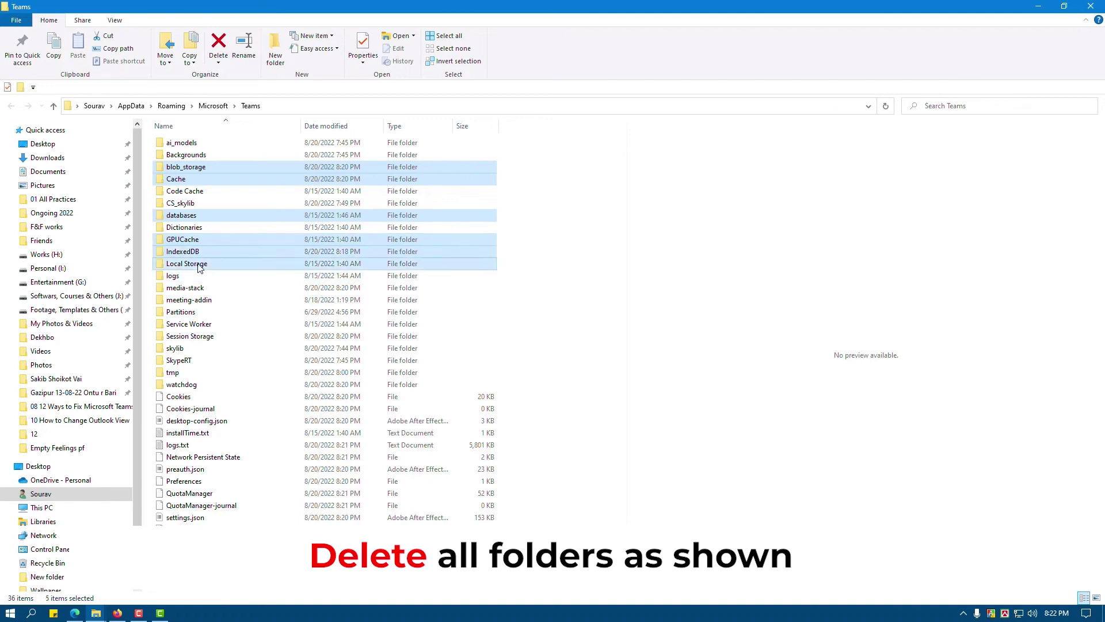
{"action": "left_click", "coordinate": [172, 373], "text": "ctrl"}
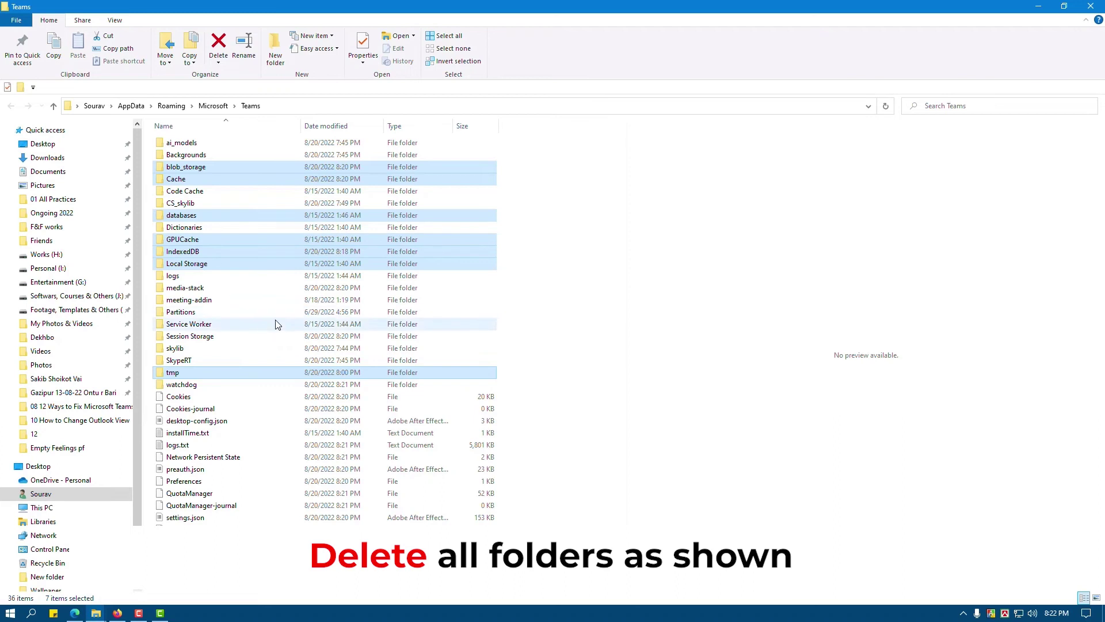
{"action": "key", "text": "Delete"}
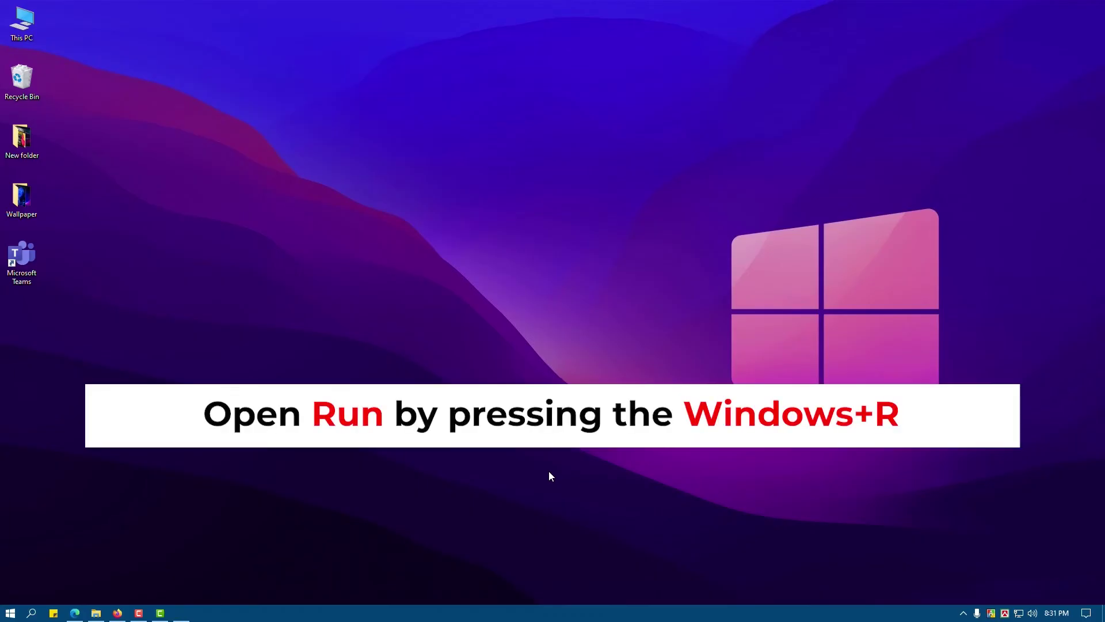
Open Control Panel by running control and check that its items are viewed as small icons
{"action": "key", "text": "super+r"}
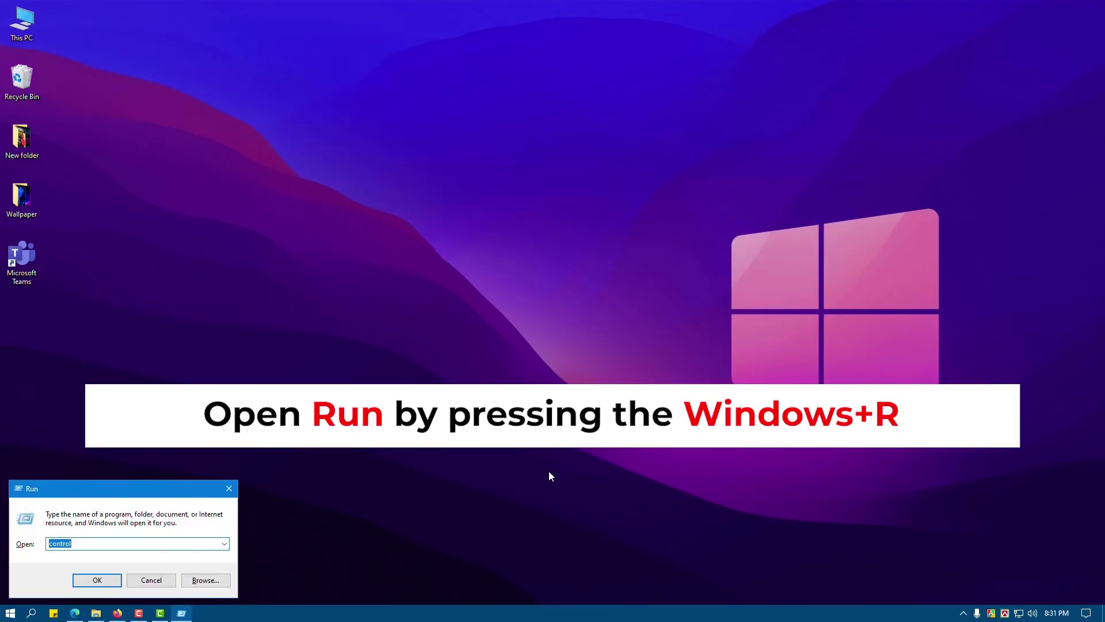
{"action": "type", "text": "control"}
{"action": "key", "text": "Return"}
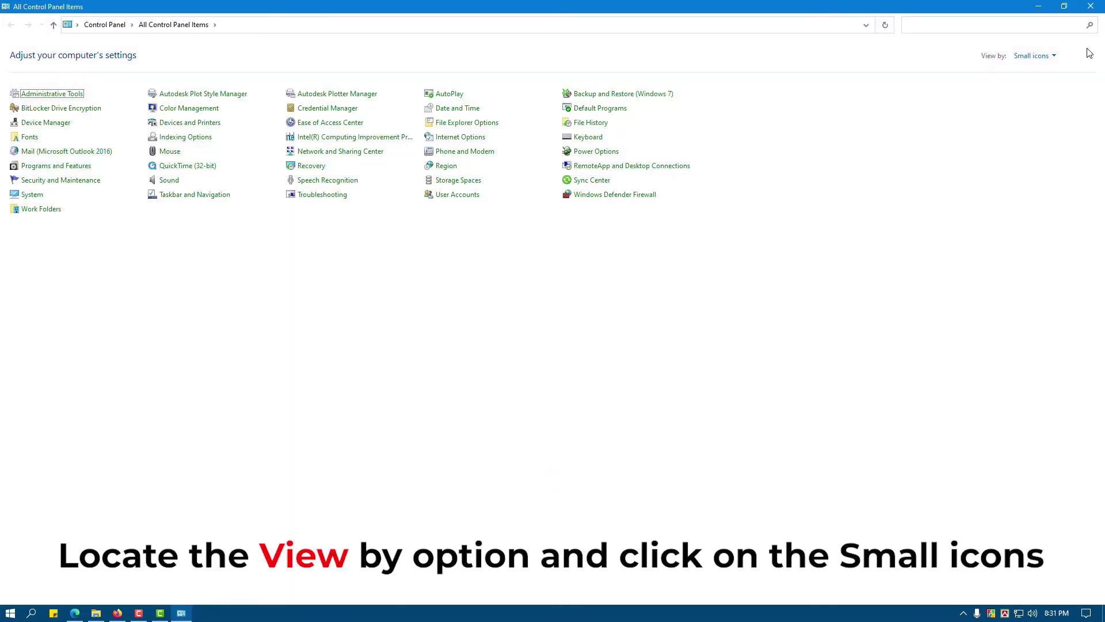
{"action": "left_click", "coordinate": [1054, 55]}
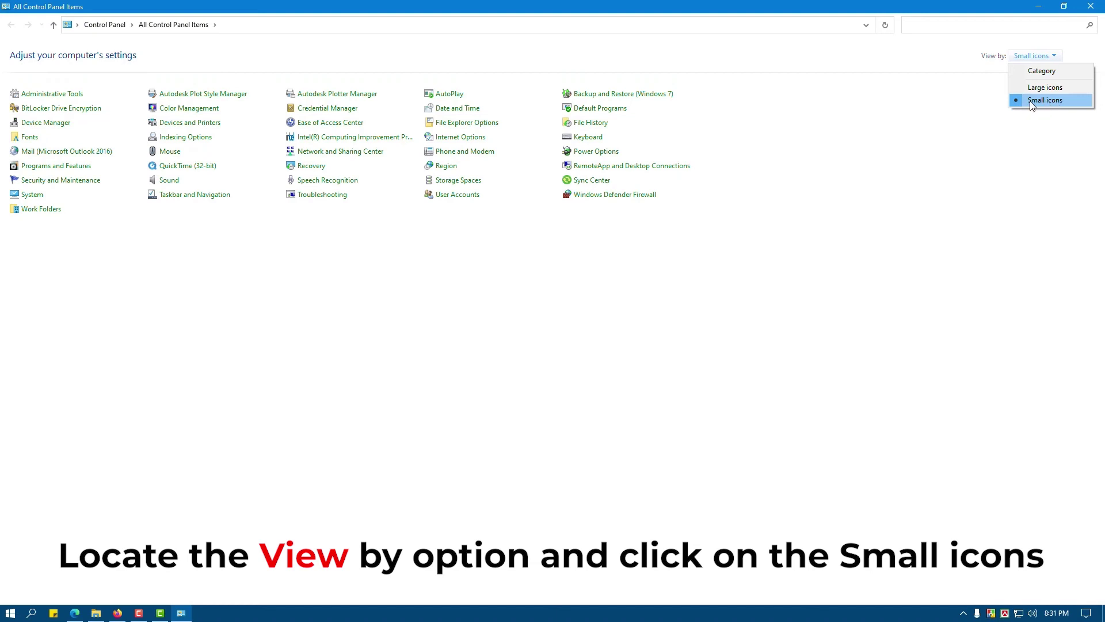
{"action": "left_click", "coordinate": [476, 287]}
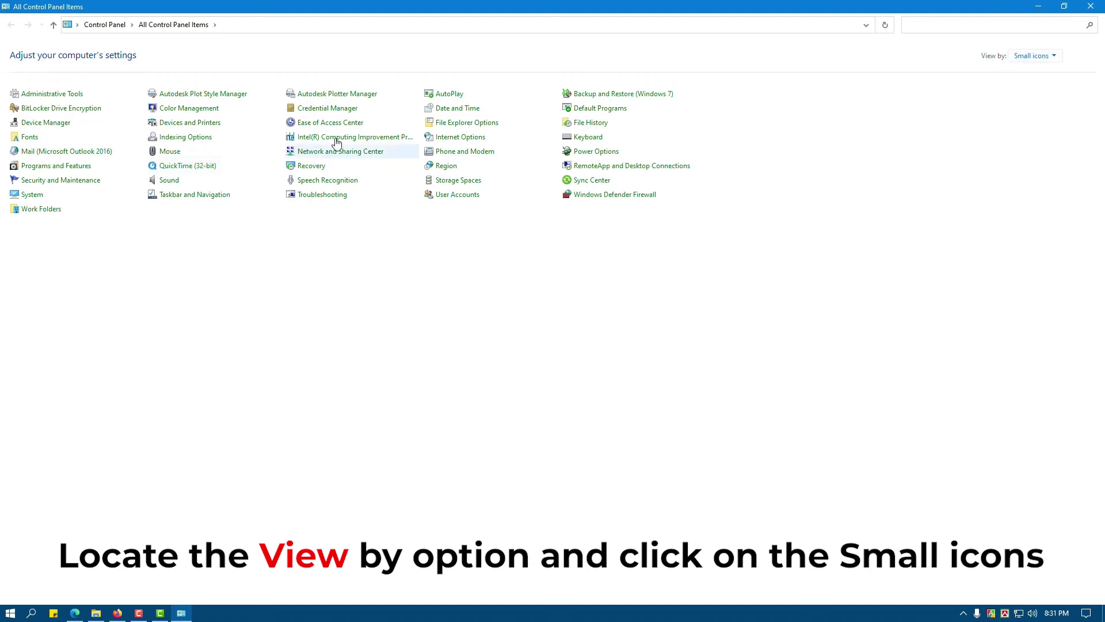
Remove the second MicrosoftAccount entry from the Generic Credentials in Credential Manager's Windows Credentials
{"action": "left_click", "coordinate": [348, 110]}
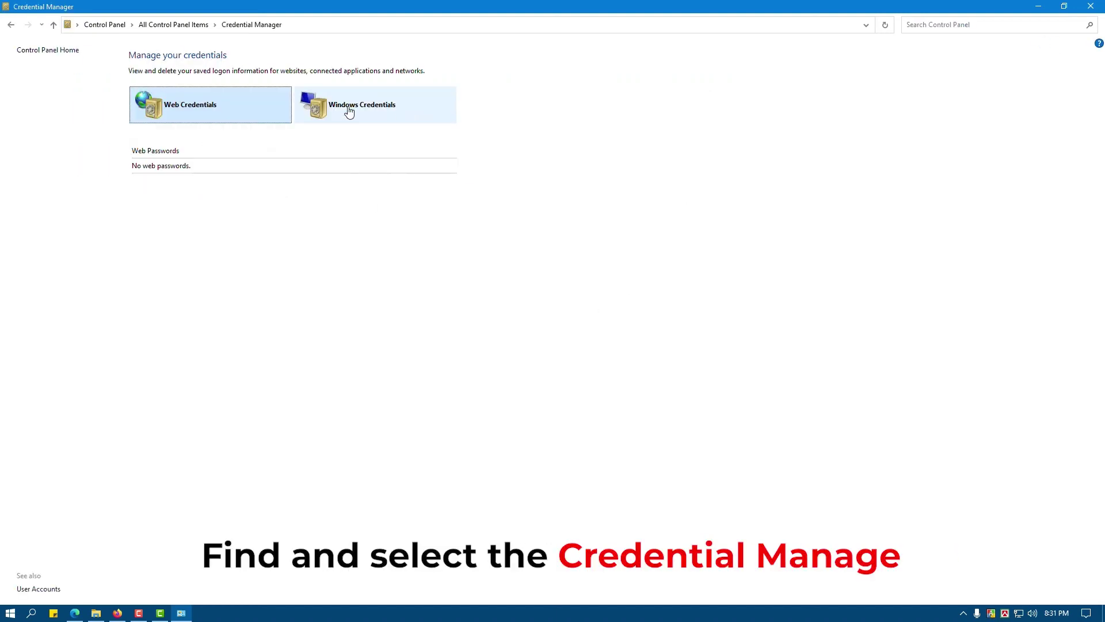
{"action": "left_click", "coordinate": [389, 115]}
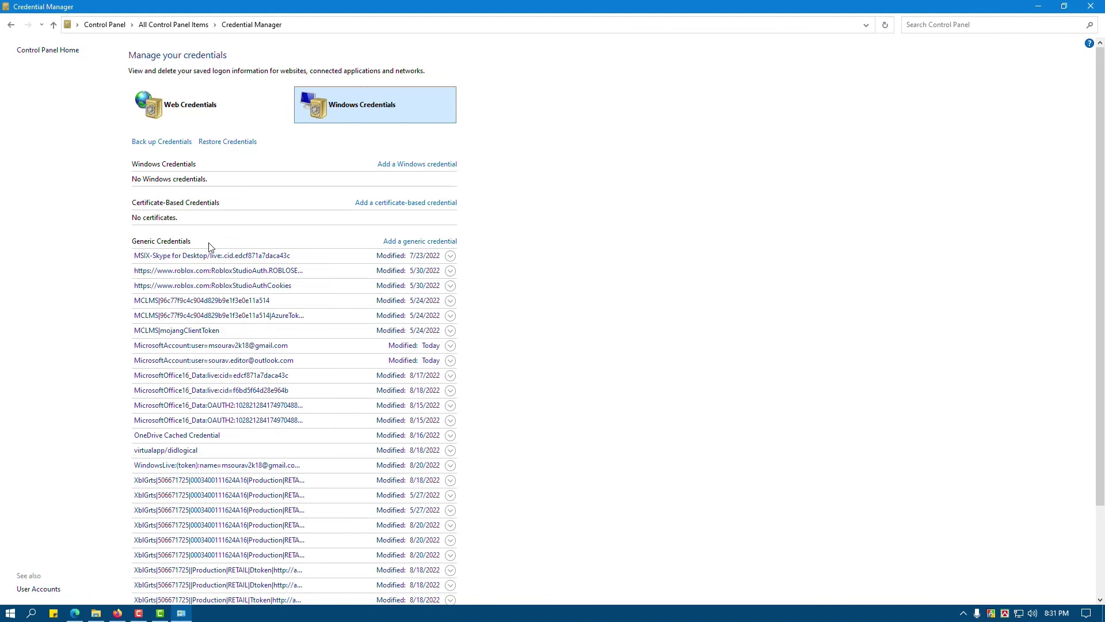
{"action": "scroll", "coordinate": [212, 246], "scroll_direction": "down", "scroll_amount": 1}
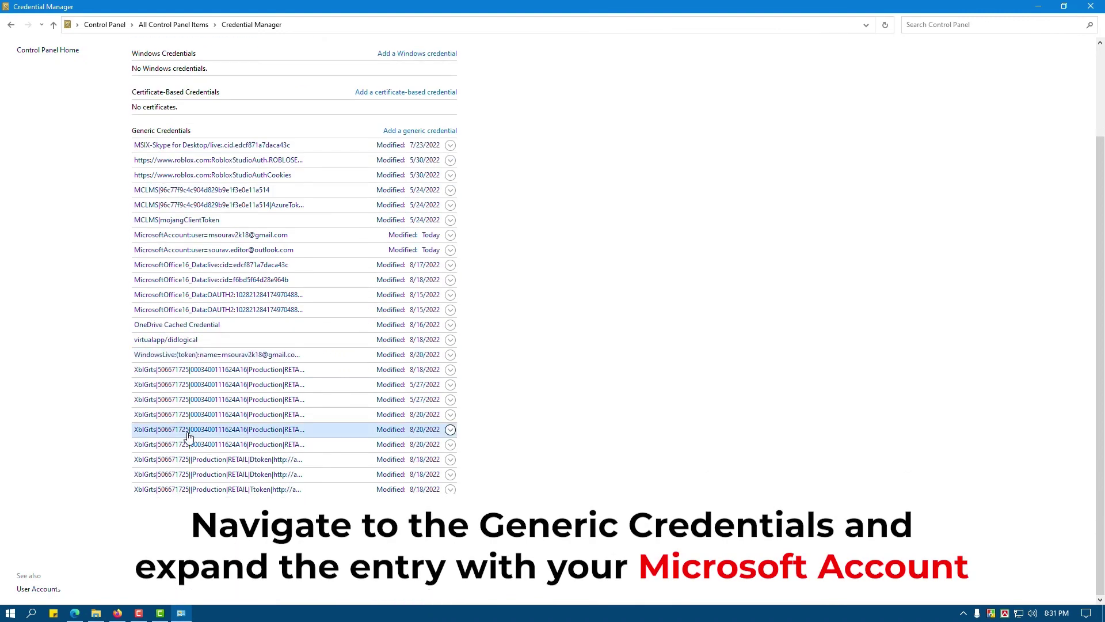
{"action": "scroll", "coordinate": [180, 427], "scroll_direction": "up", "scroll_amount": 1}
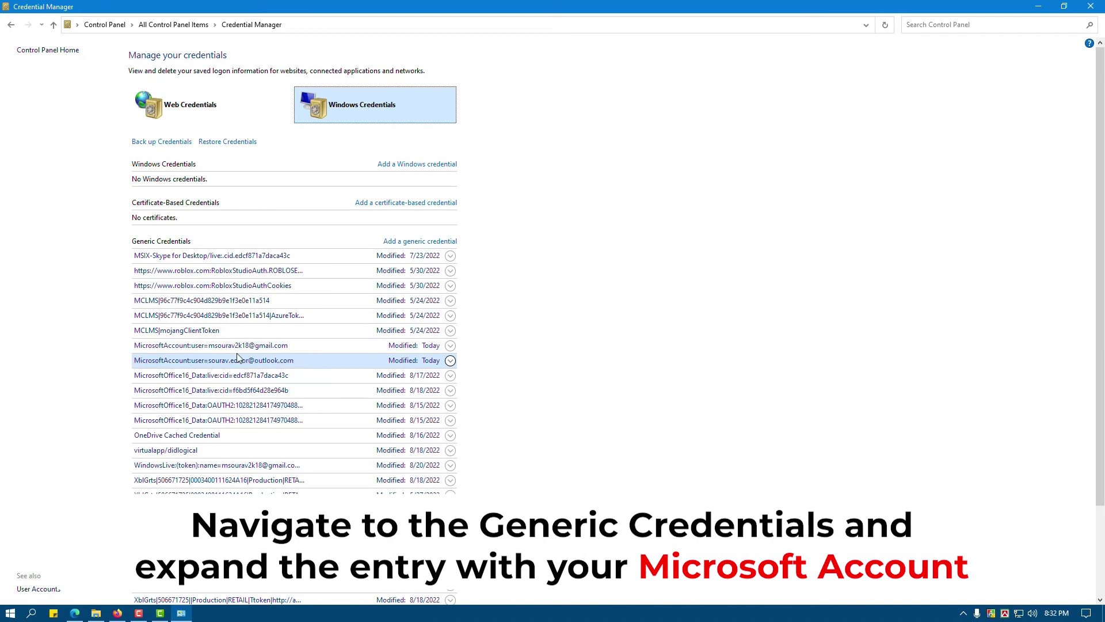
{"action": "left_click", "coordinate": [450, 360]}
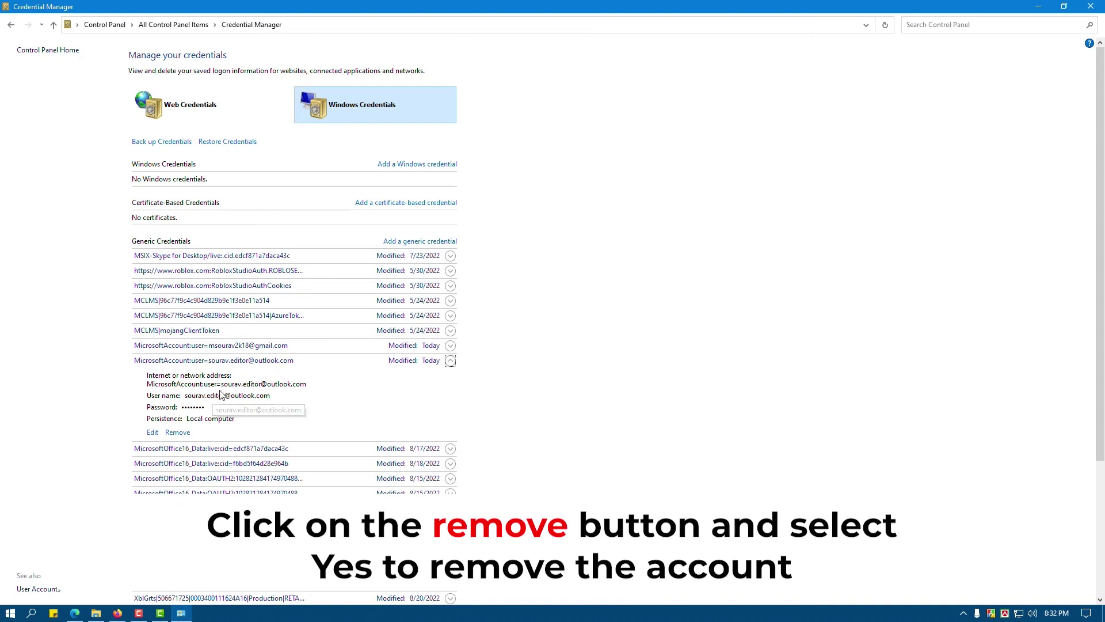
{"action": "left_click", "coordinate": [178, 433]}
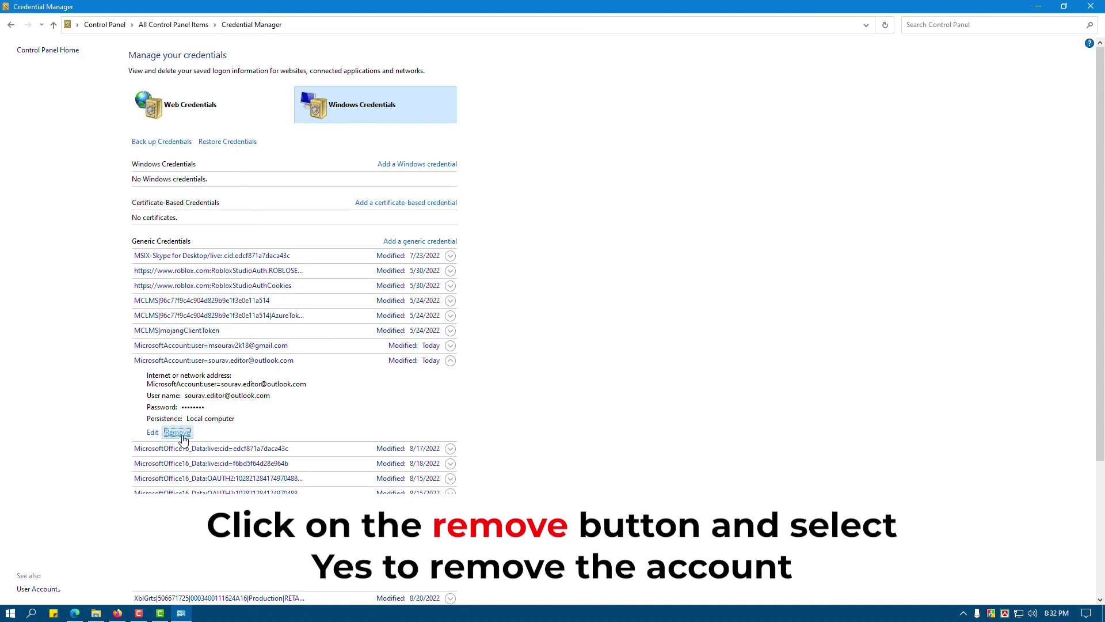